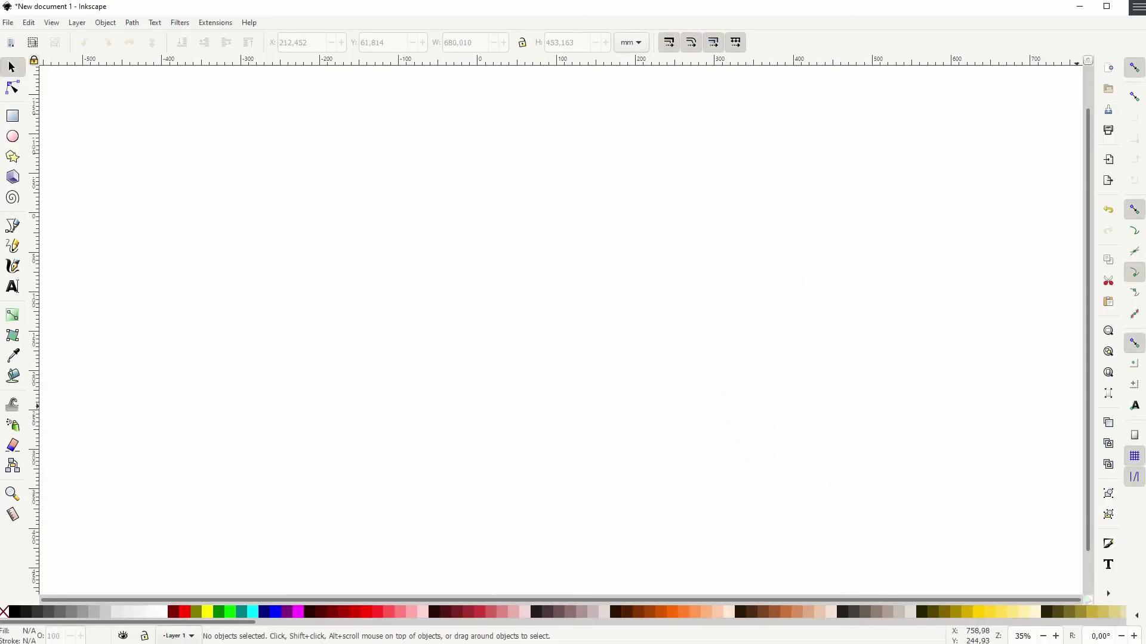
Embed the light greyscale face photo, enlarge it to 489.538 × 326.231 mm, and move it left
drag(861, 327, 706, 338)
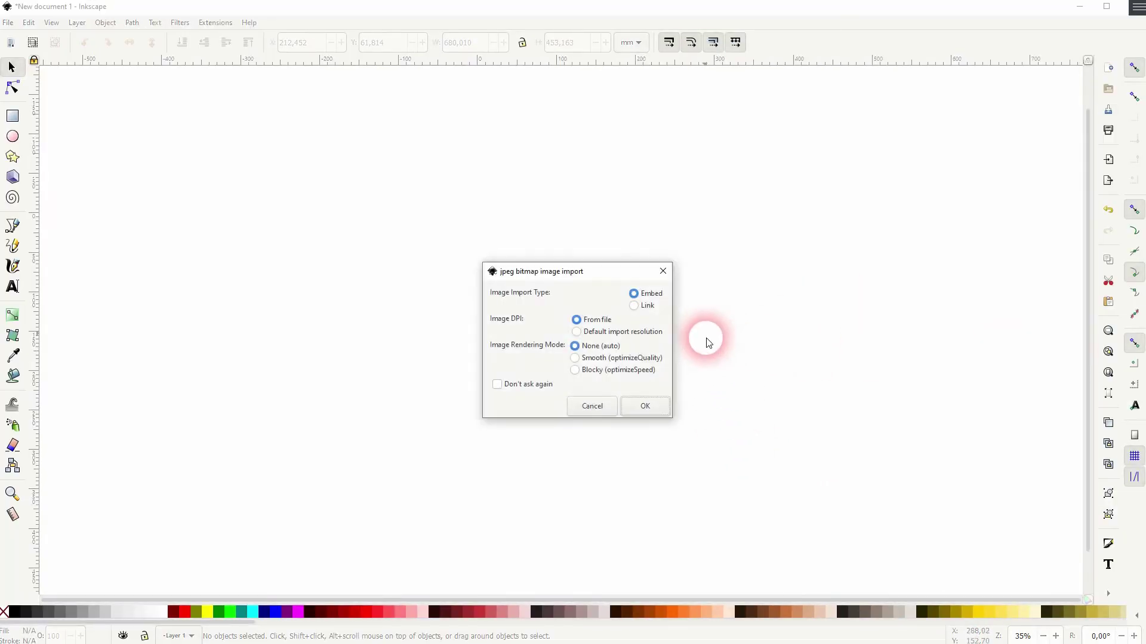
click(645, 406)
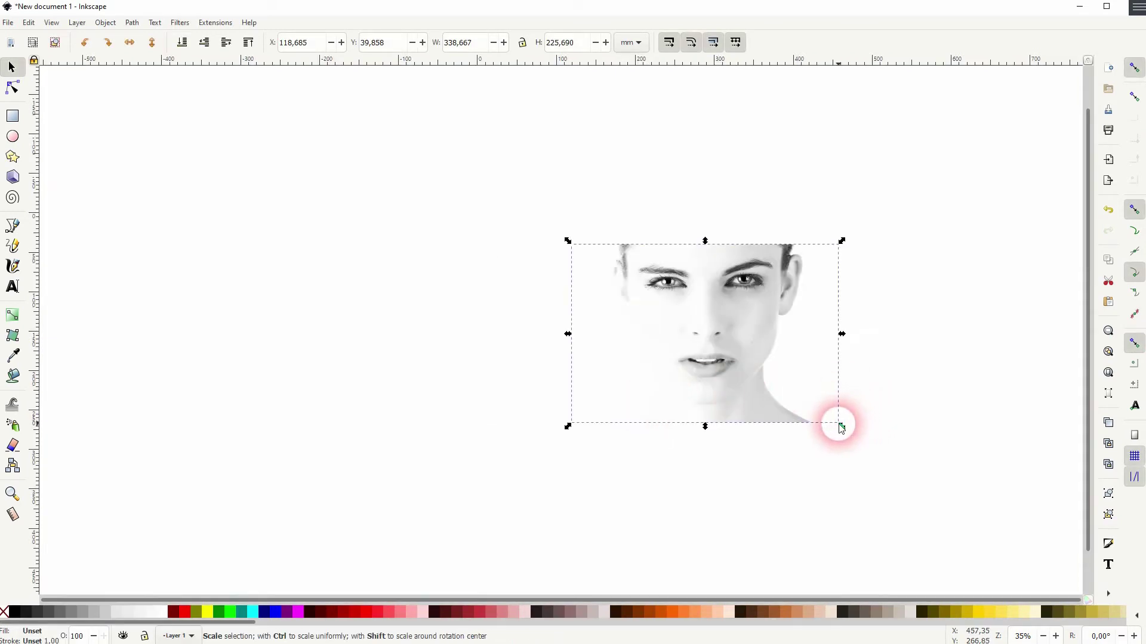
drag(839, 423, 1065, 506)
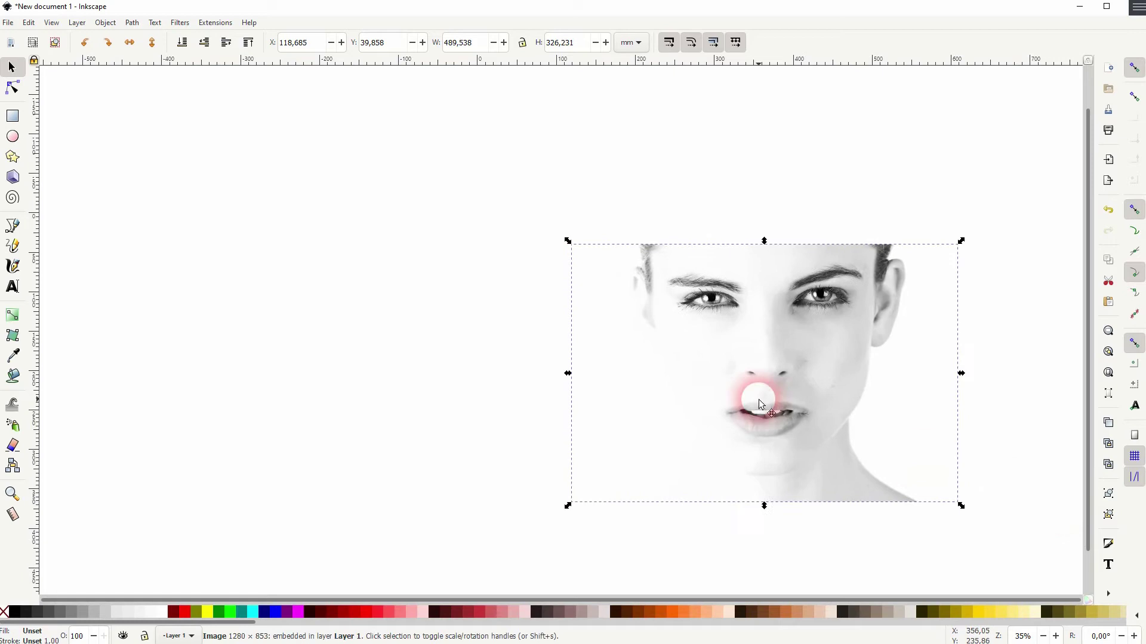
drag(758, 400, 281, 357)
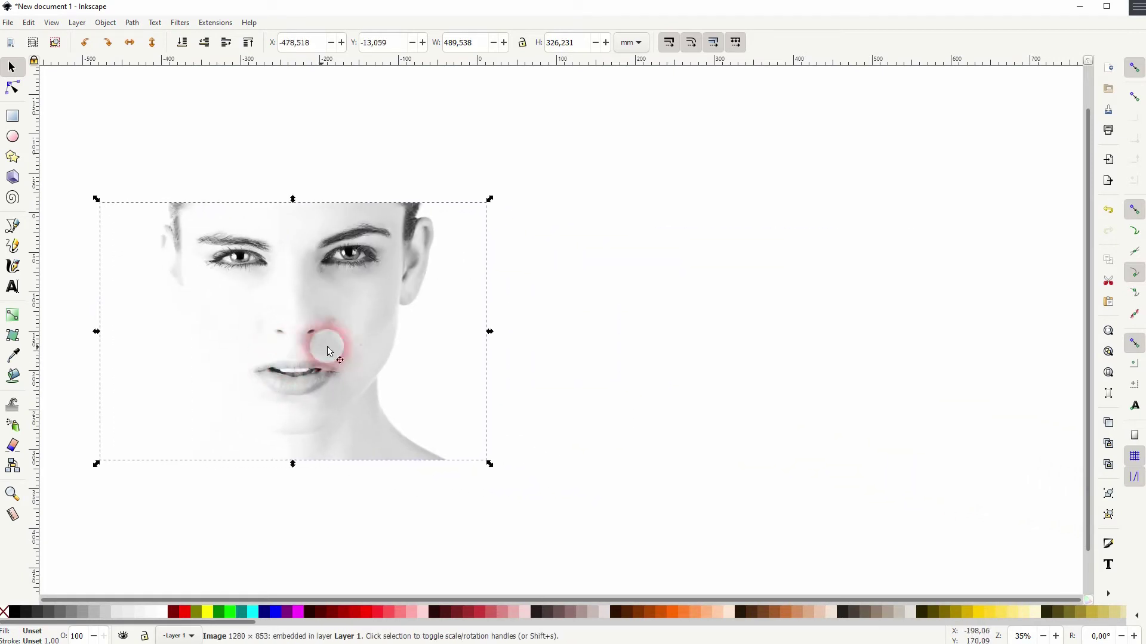
click(338, 133)
click(345, 257)
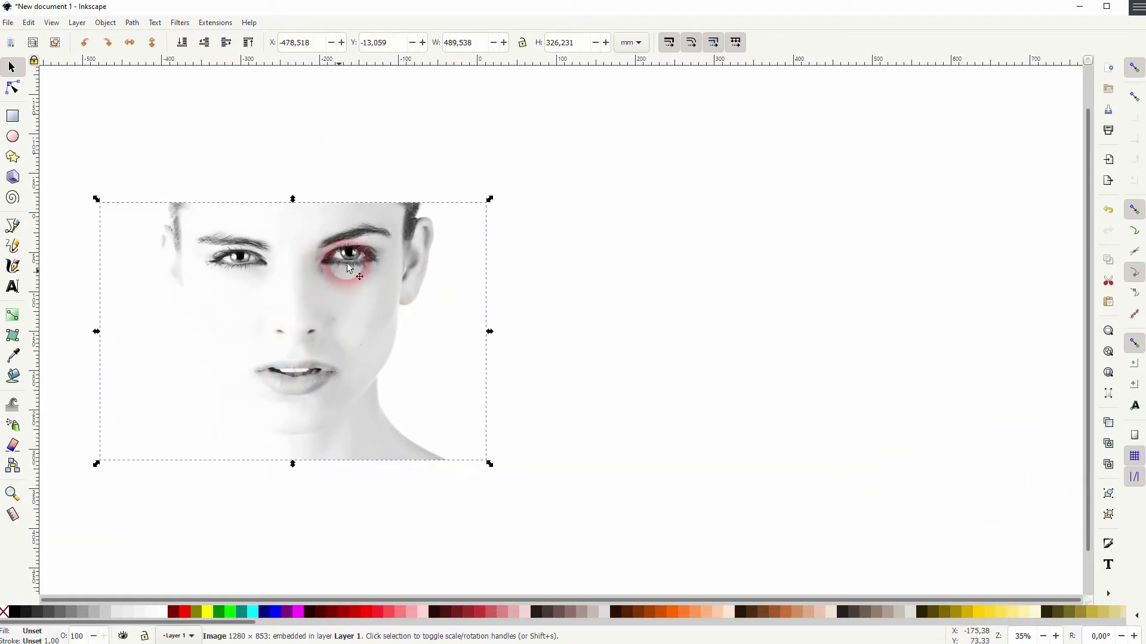
Apply Filters > Color > Duochrome to the face photo with live preview on
click(180, 23)
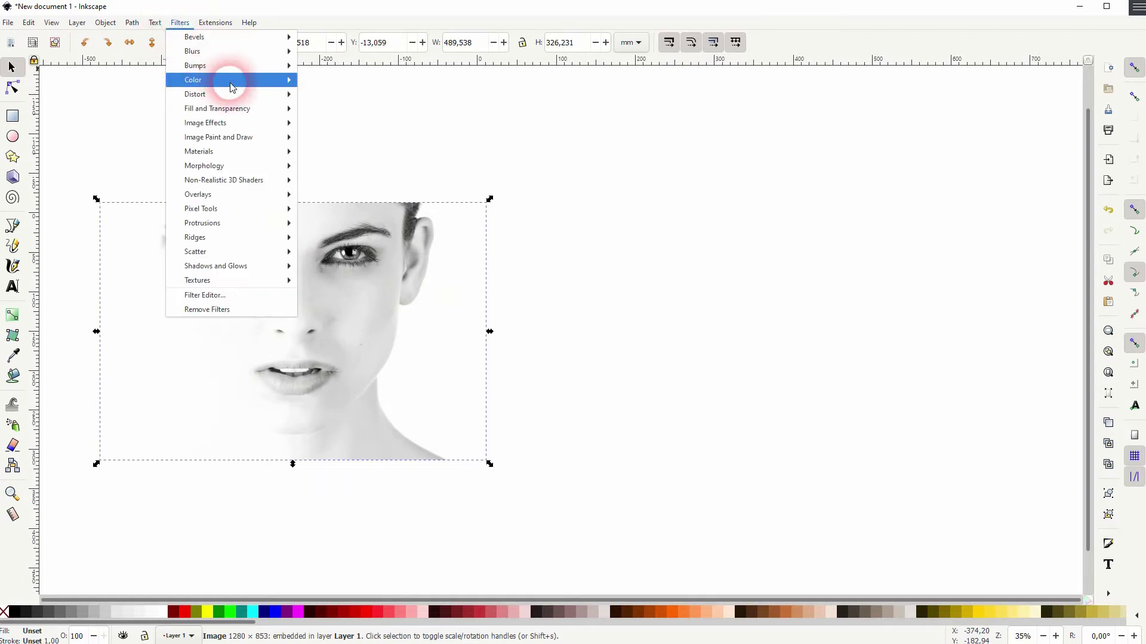
mouse_move(276, 79)
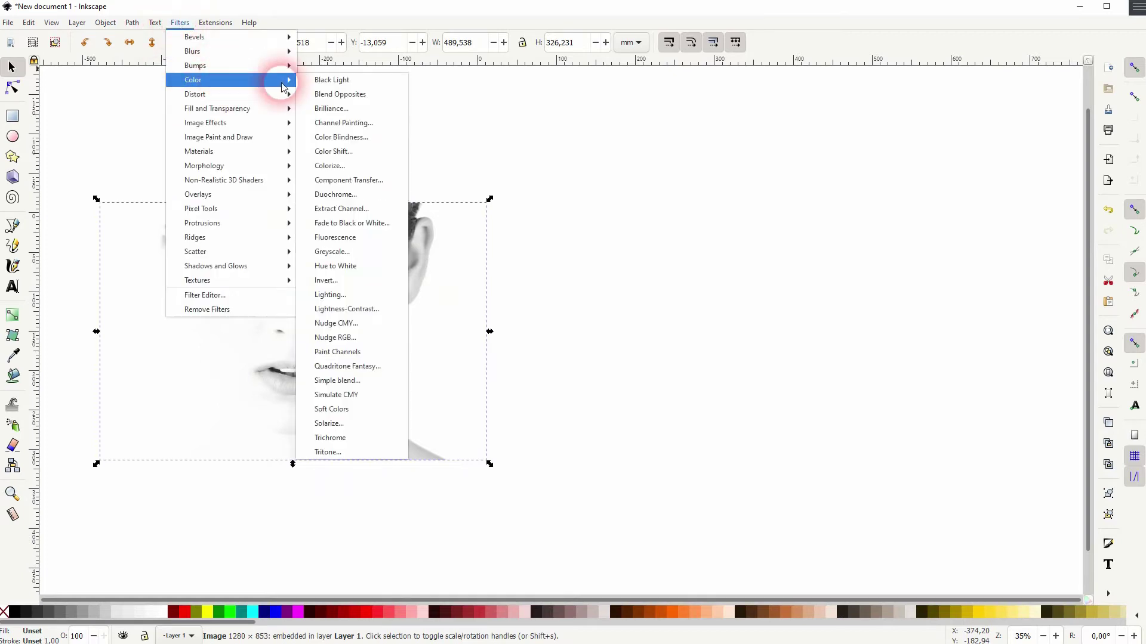
click(370, 199)
drag(622, 210, 841, 164)
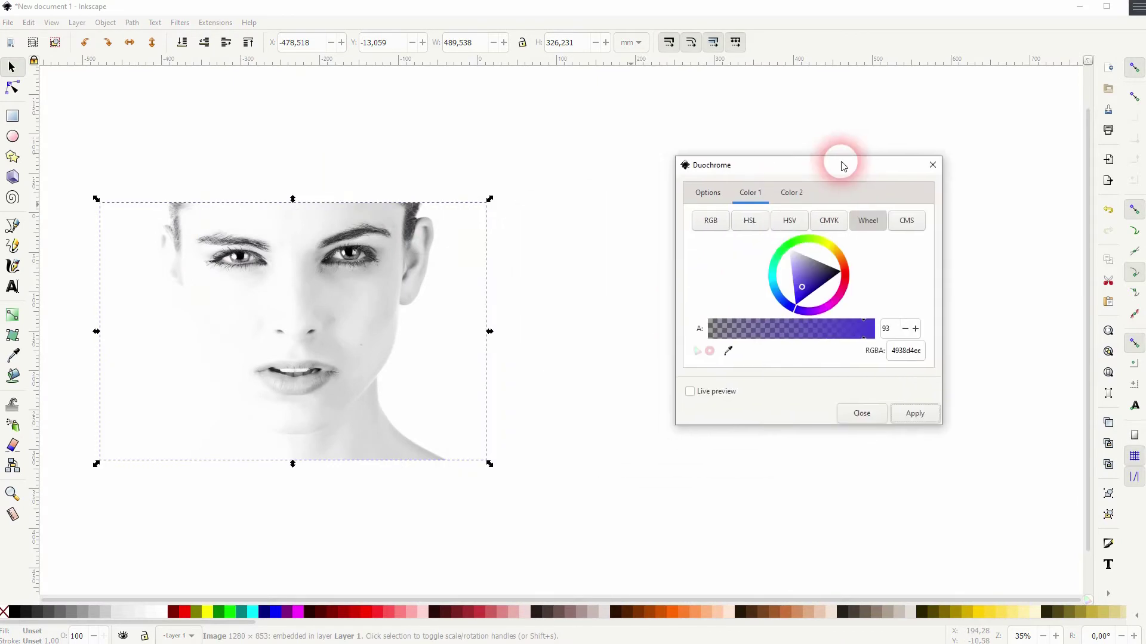
click(720, 391)
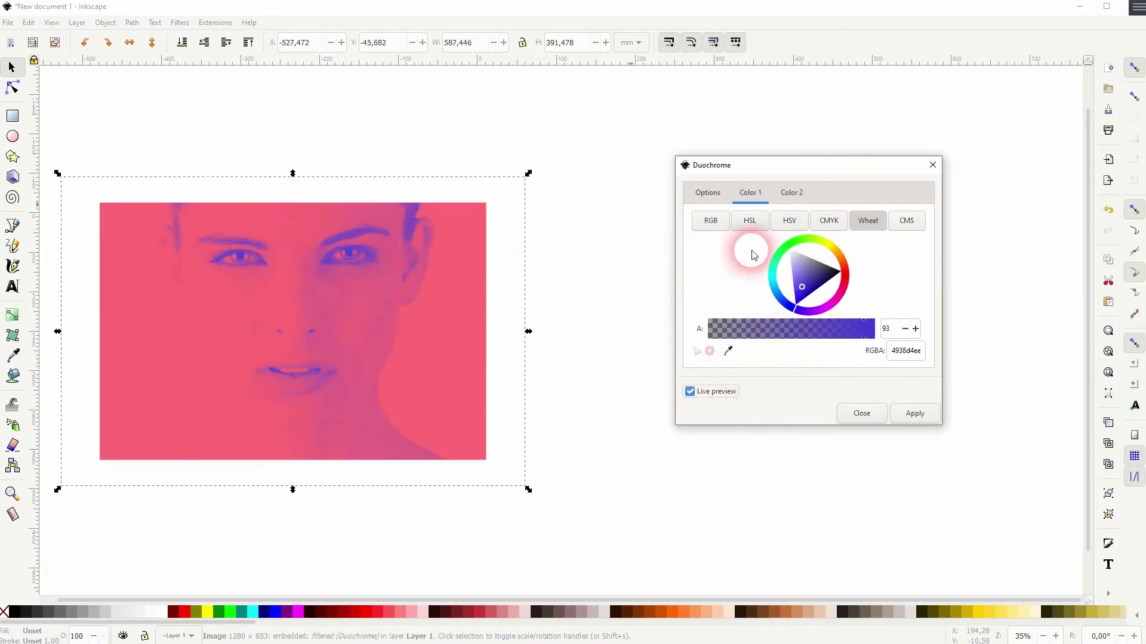
Try Duochrome fluorescence and colour-swap options, leaving fluorescence at 0.0 and No swap
click(708, 196)
drag(709, 225, 594, 221)
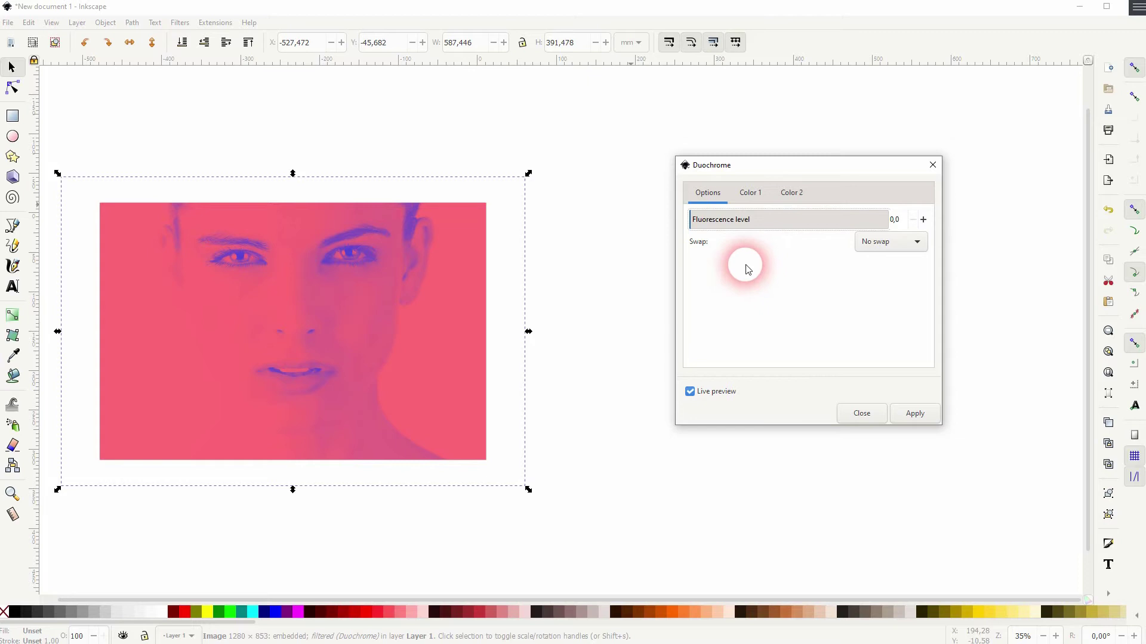
click(886, 245)
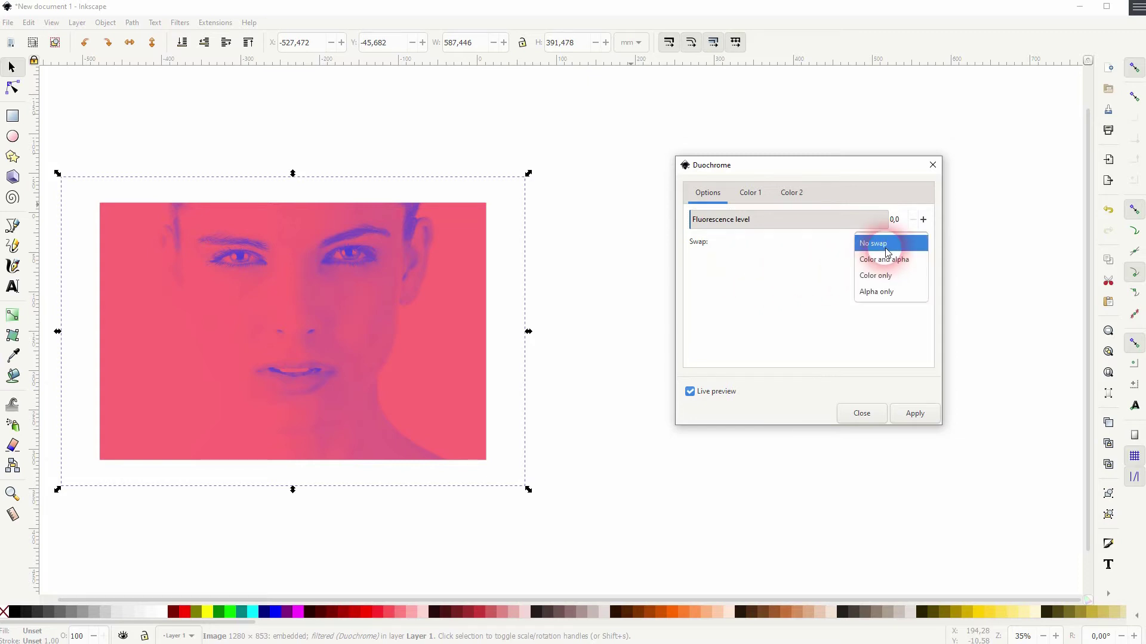
click(905, 264)
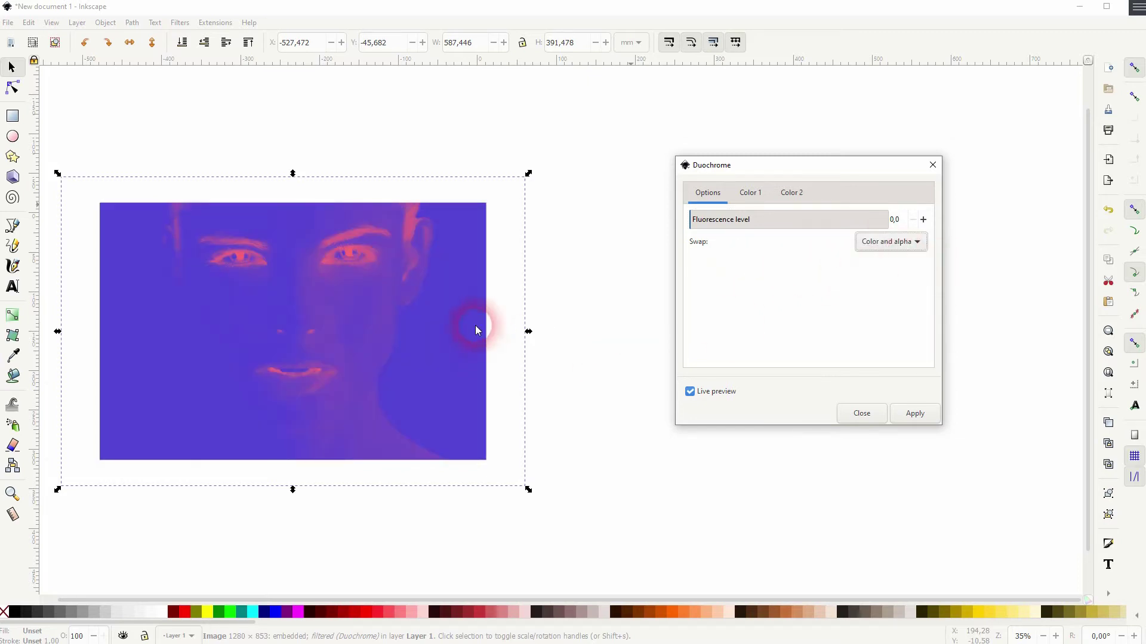
click(893, 241)
click(893, 227)
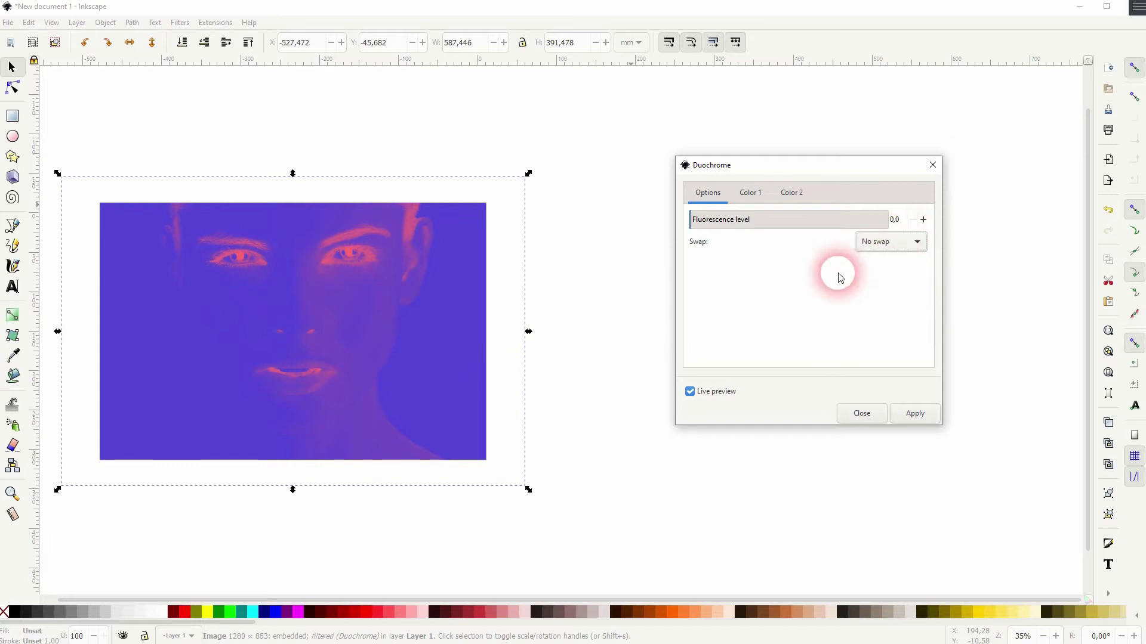
click(750, 193)
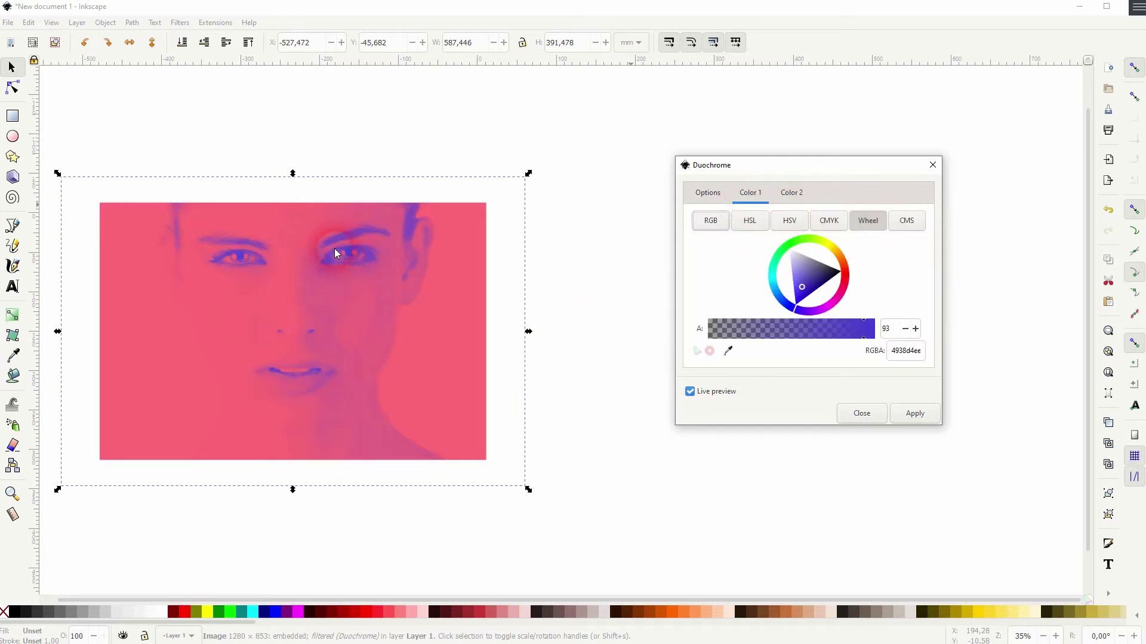
Preview the first Duochrome colour as green, then switch it back to purple
click(690, 392)
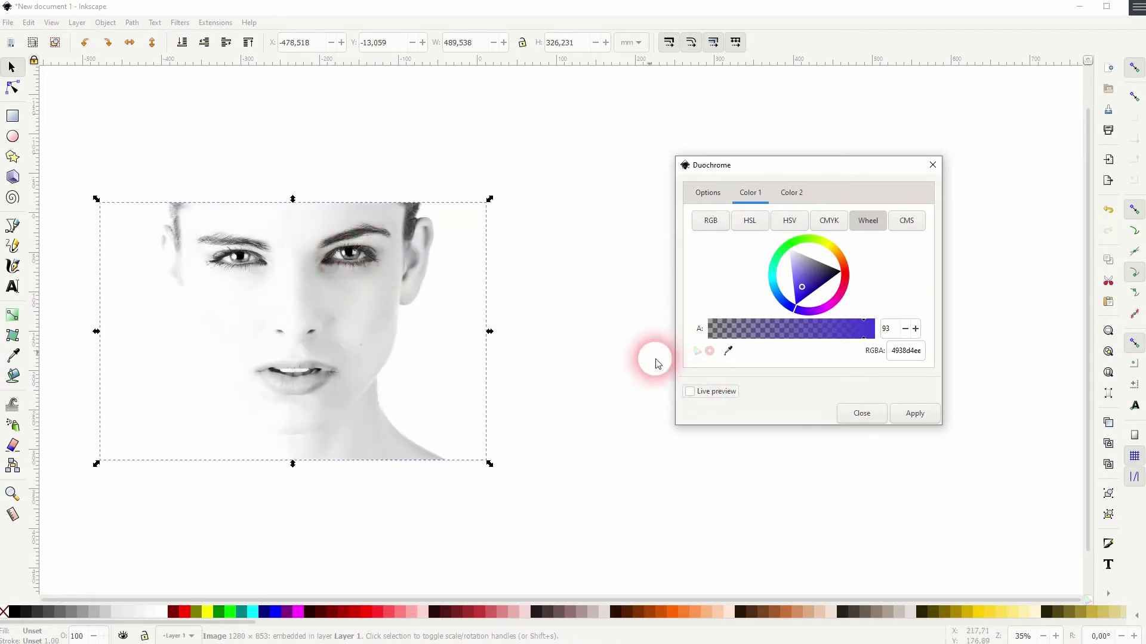
click(693, 393)
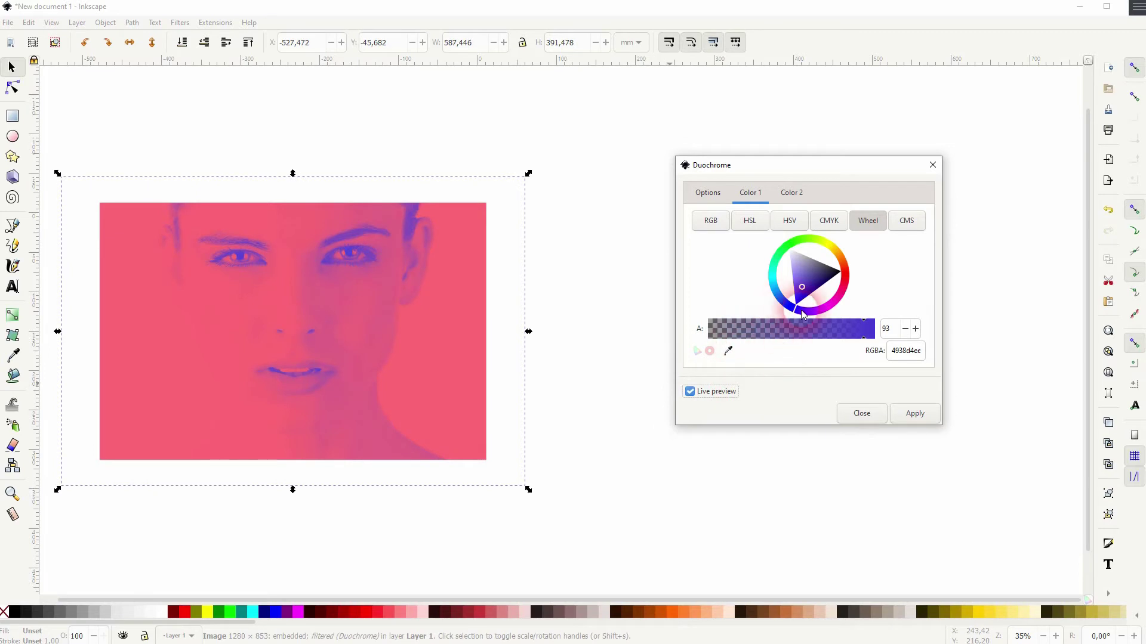
drag(797, 312, 779, 254)
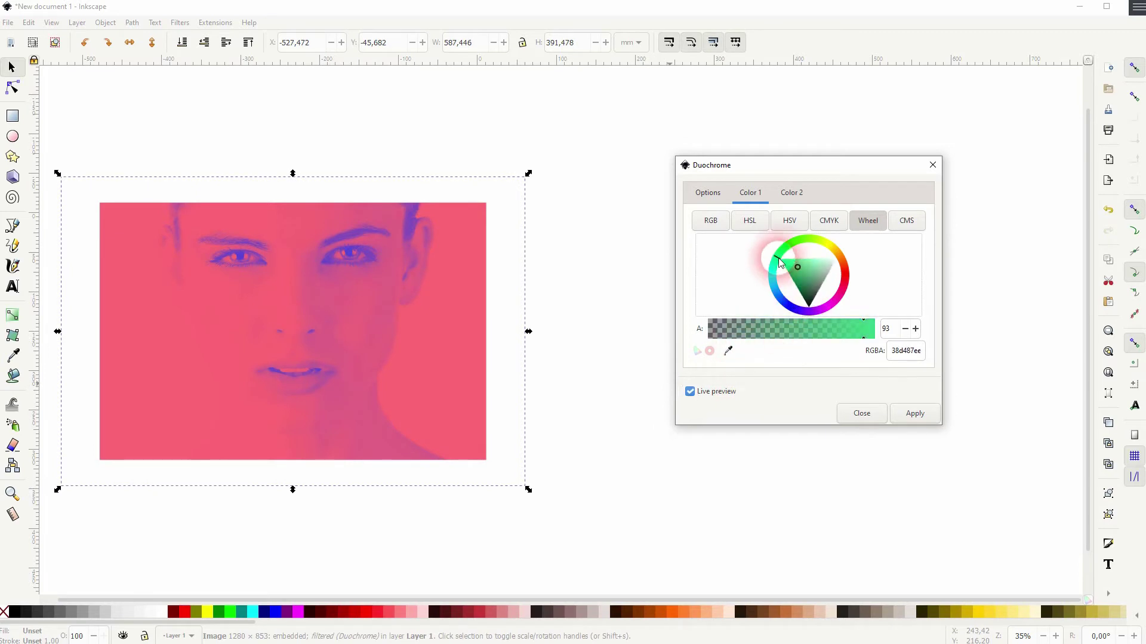
click(690, 392)
click(690, 392)
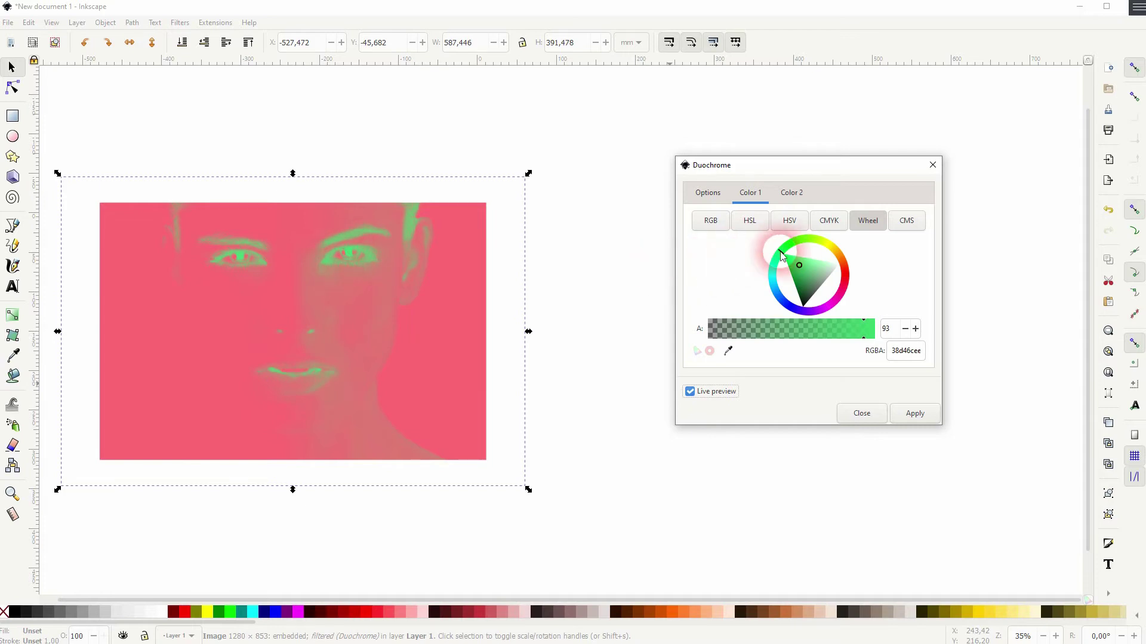
drag(781, 255, 796, 313)
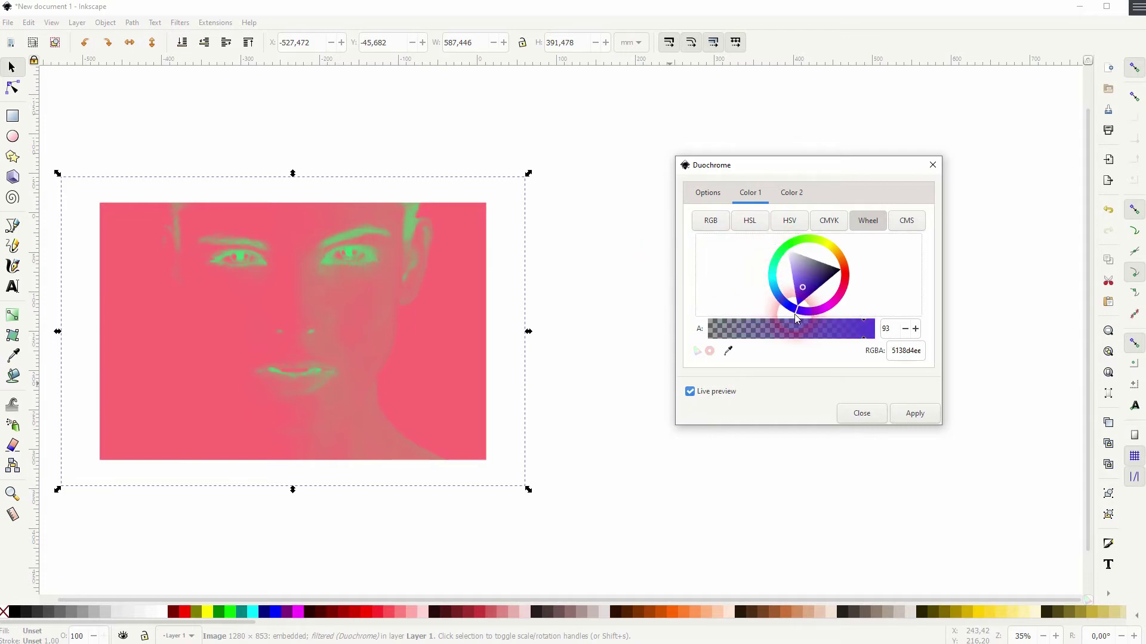
click(690, 392)
click(691, 392)
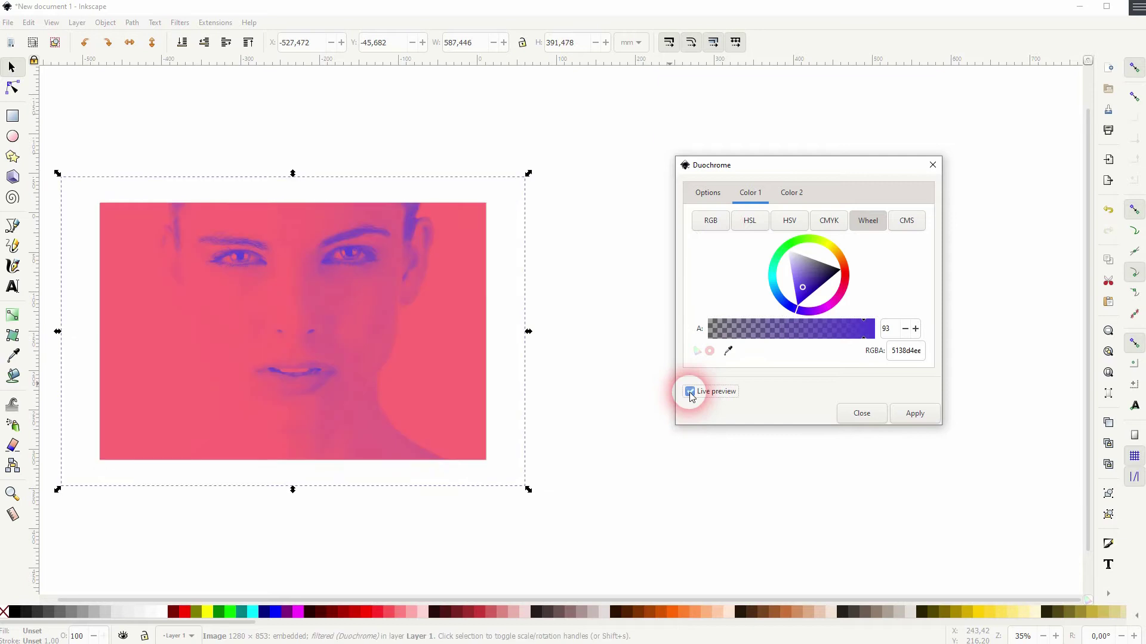
Darken the first colour to deep purple 311e95ff and set its alpha to 100
drag(806, 283, 821, 279)
click(709, 396)
click(709, 396)
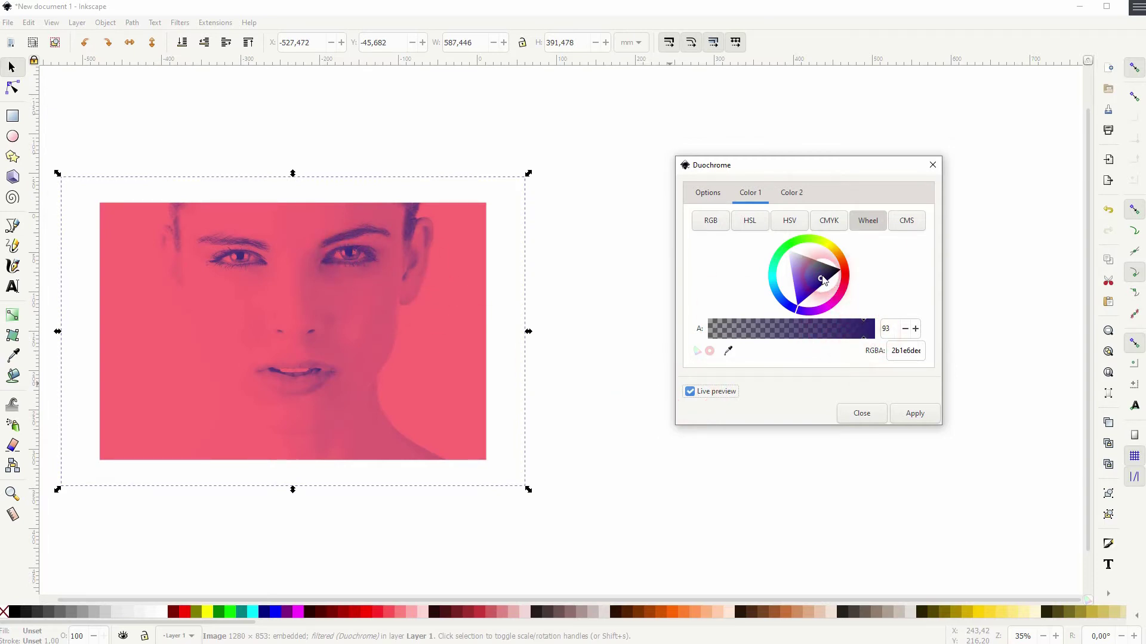
click(704, 394)
click(706, 396)
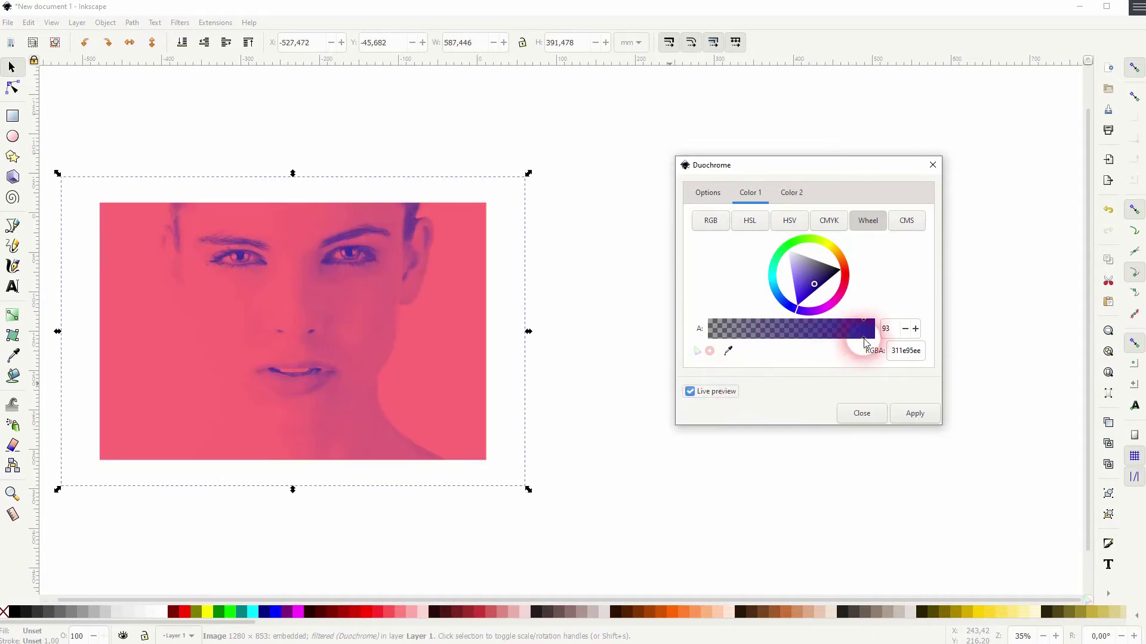
drag(866, 337, 766, 336)
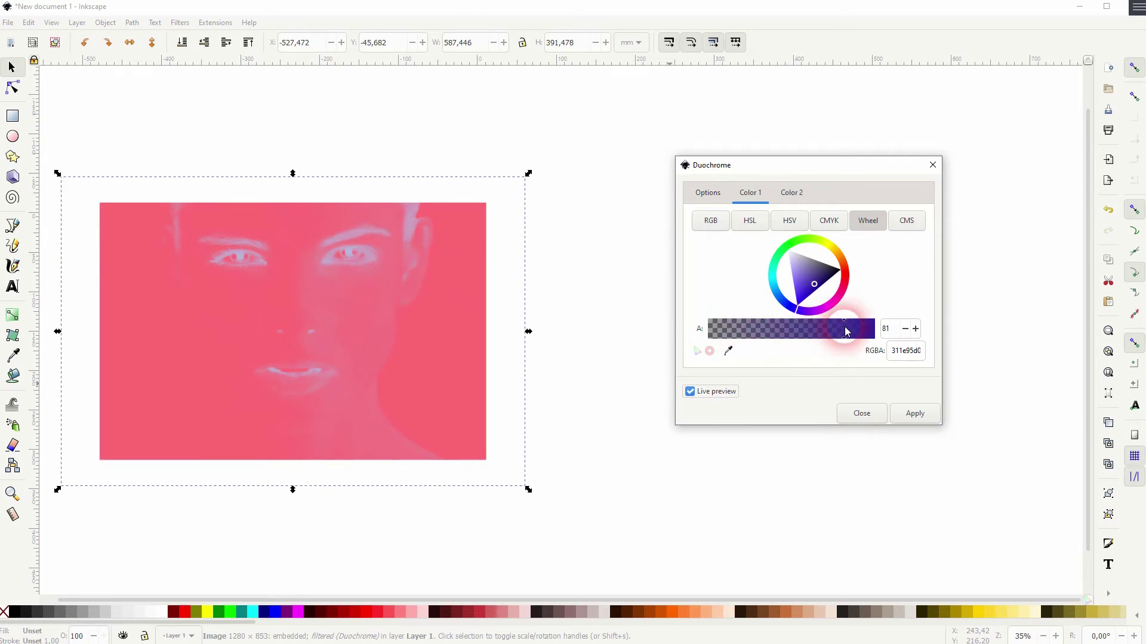
drag(843, 328, 898, 341)
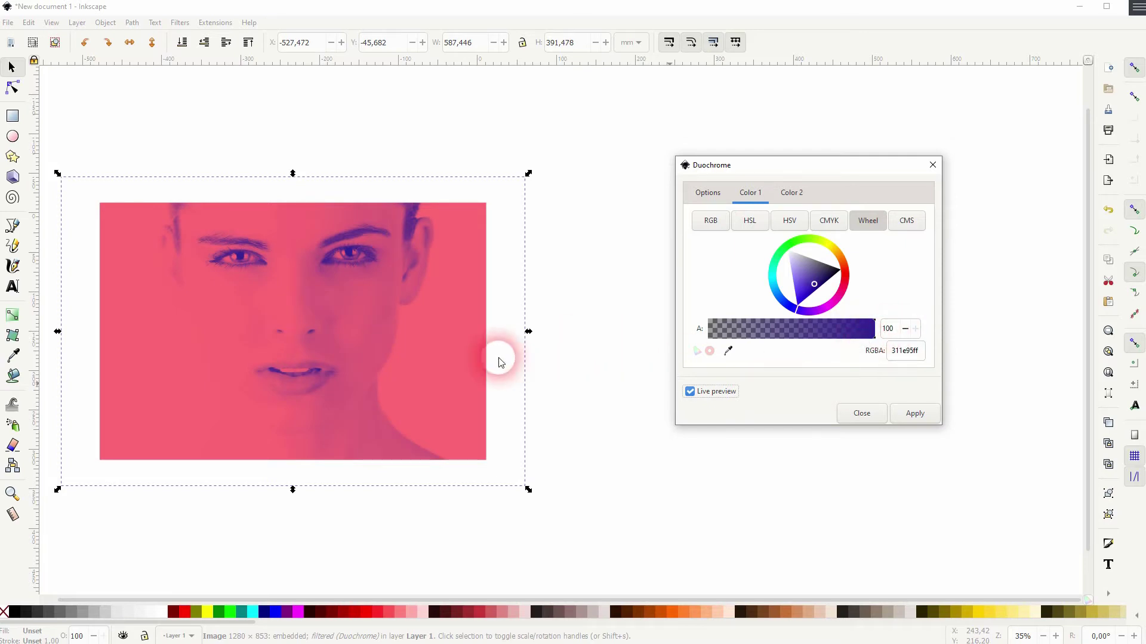
Raise the second Duochrome colour's opacity and try shifting it toward a muted red
click(790, 192)
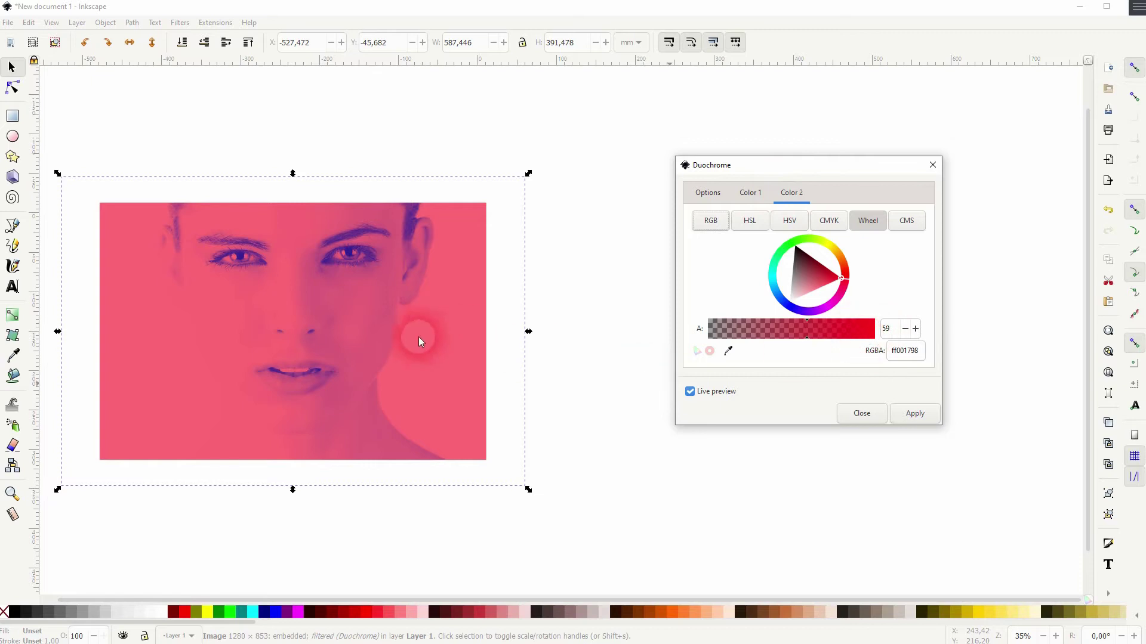
click(690, 392)
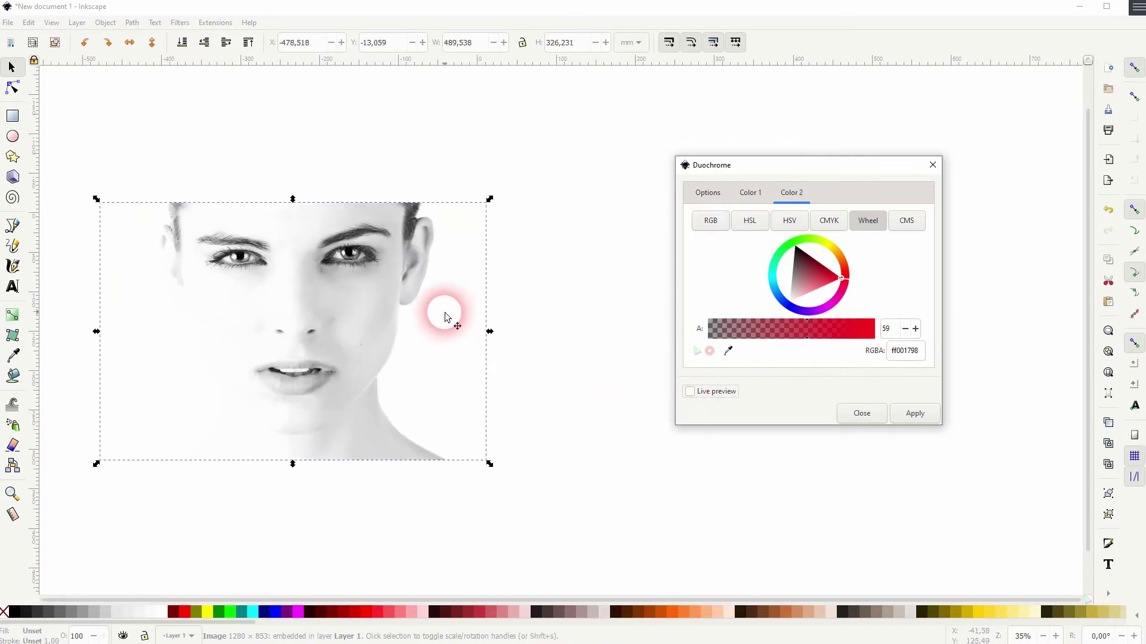
click(708, 392)
drag(871, 328, 834, 334)
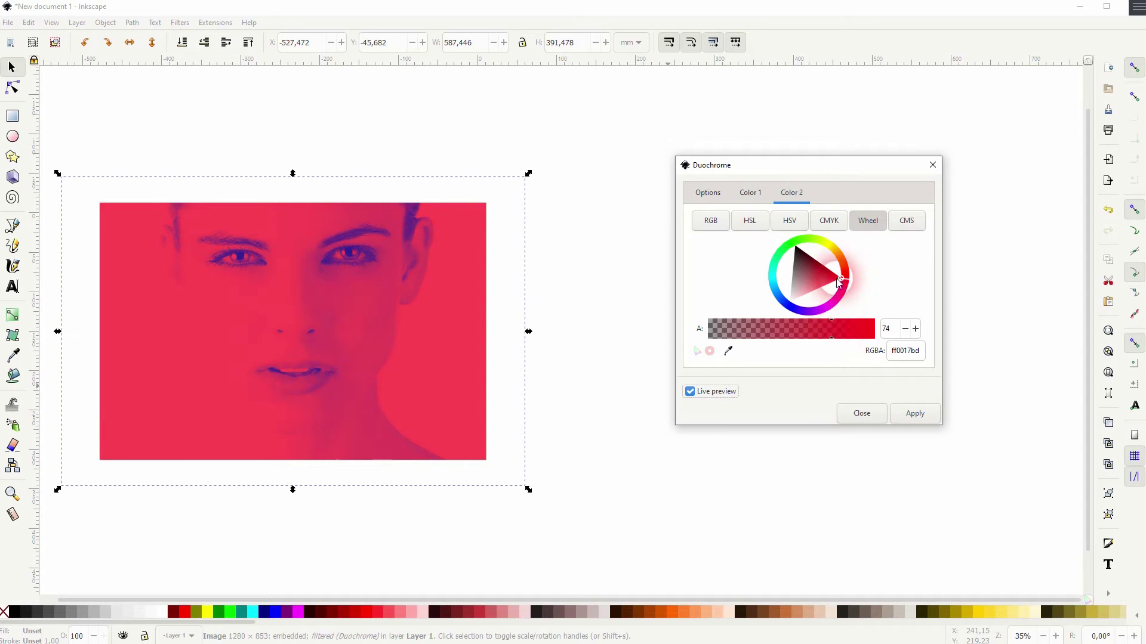
drag(840, 279, 827, 280)
click(714, 392)
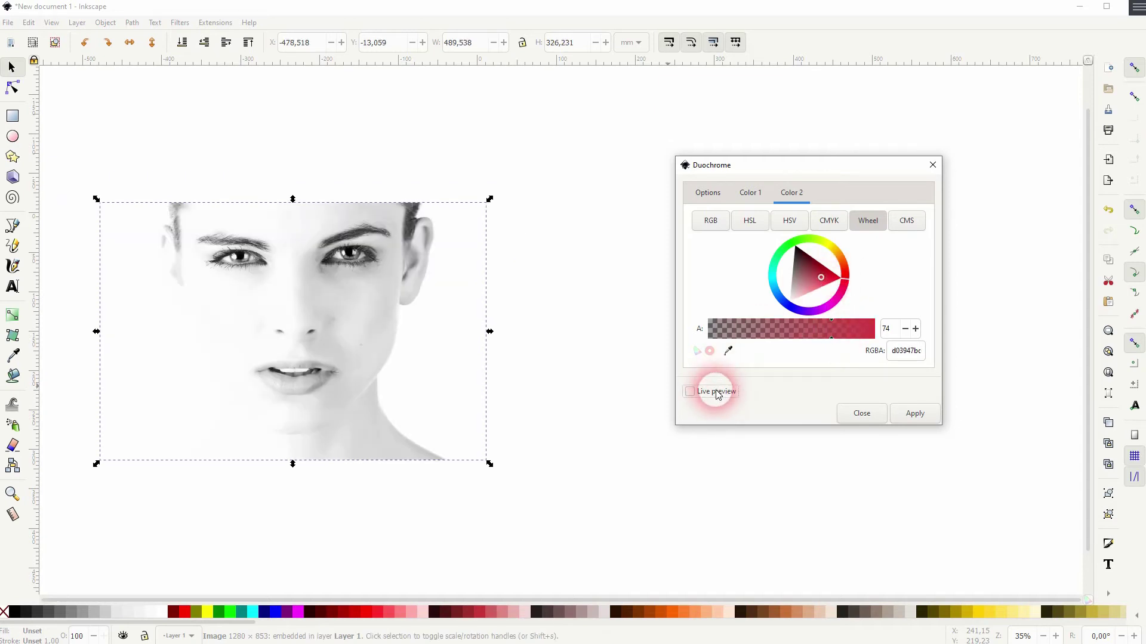
click(716, 395)
Return the second colour to bright red ff0017a1 at alpha 63 and close the Duochrome dialog
click(823, 281)
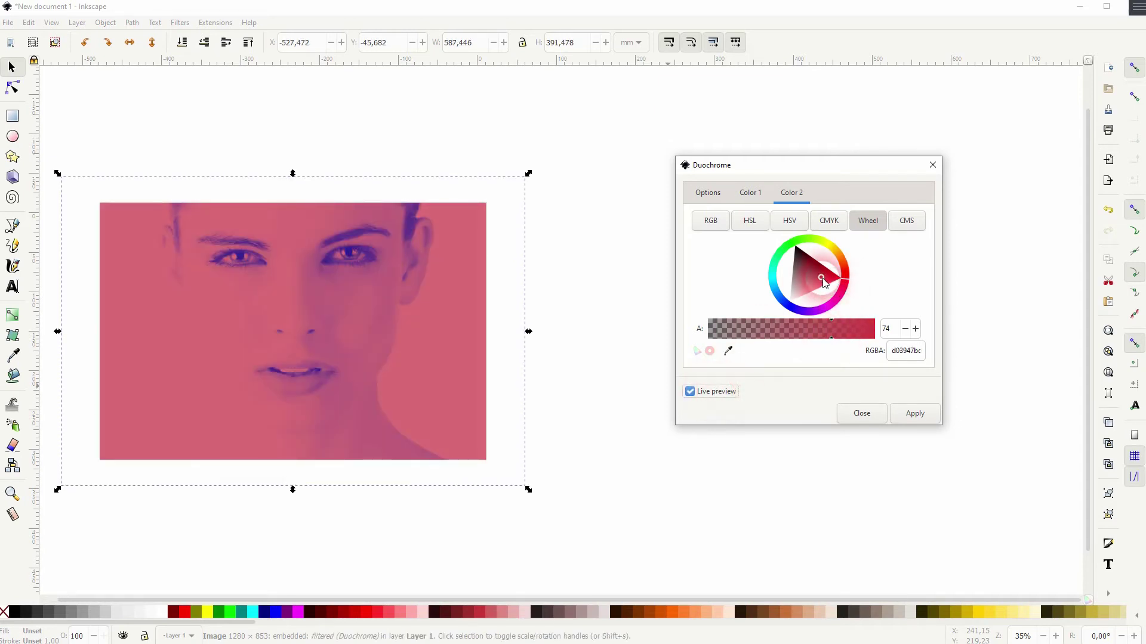
drag(823, 281, 862, 308)
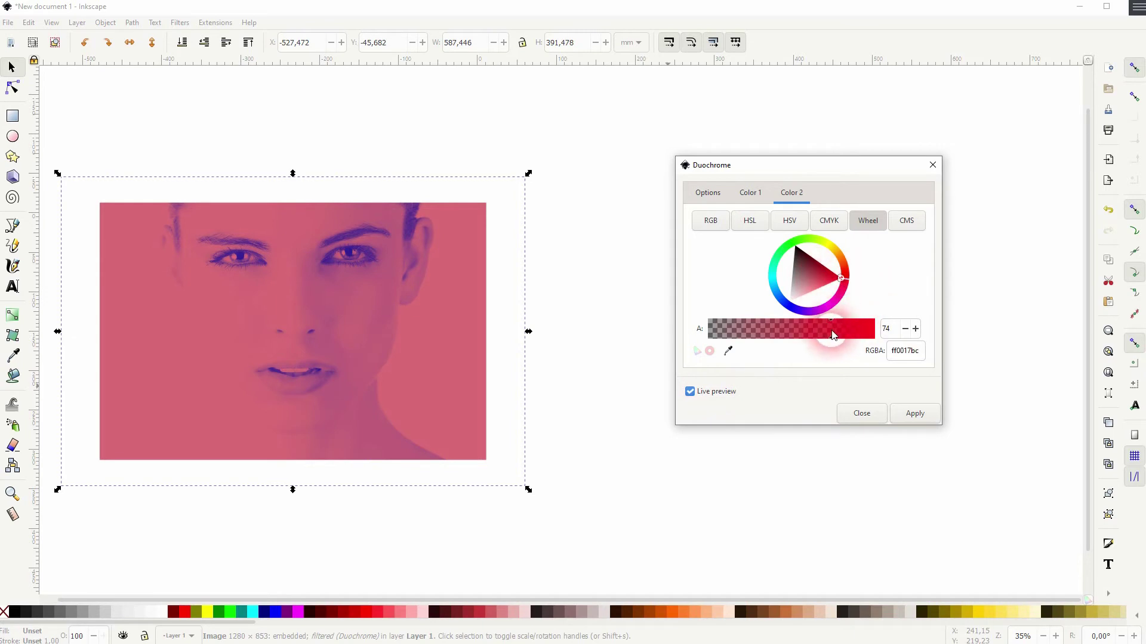
click(710, 398)
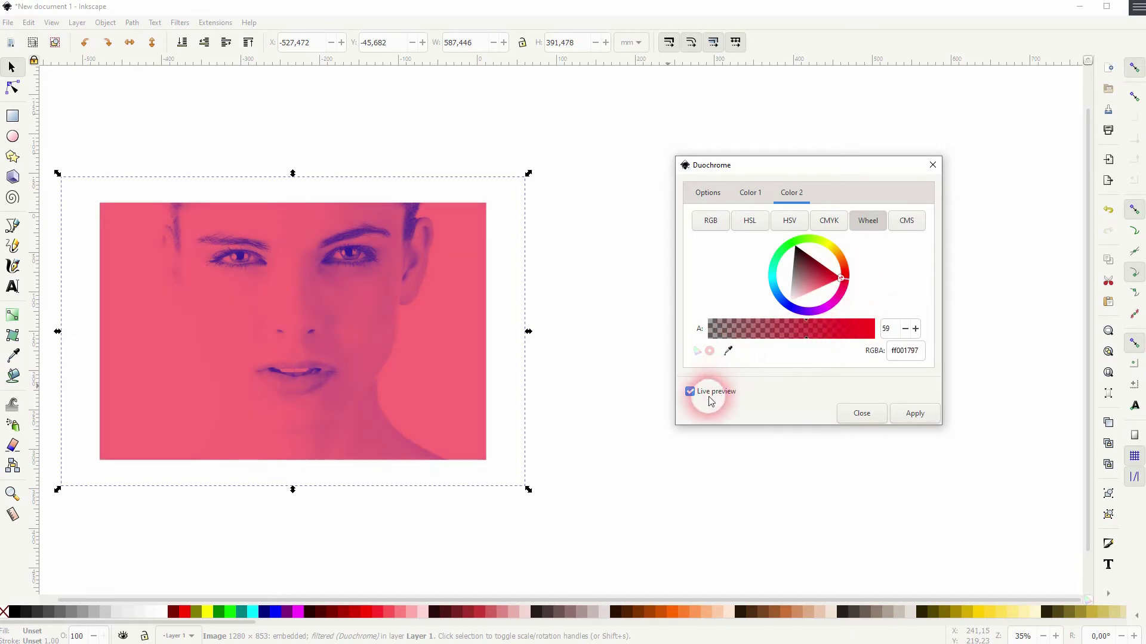
click(823, 338)
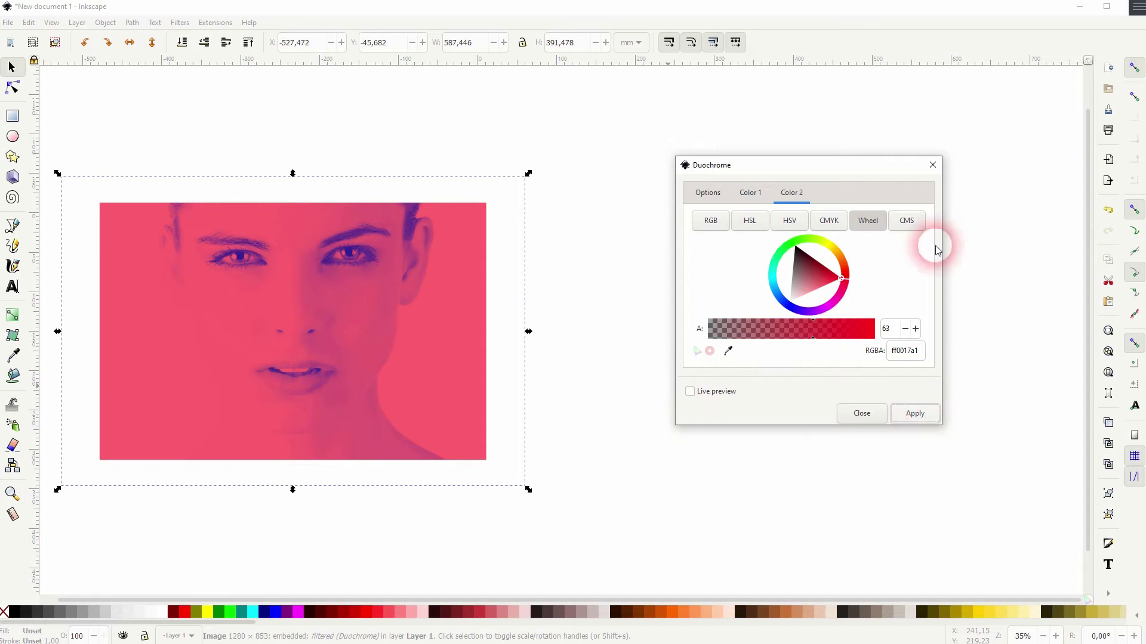
click(932, 165)
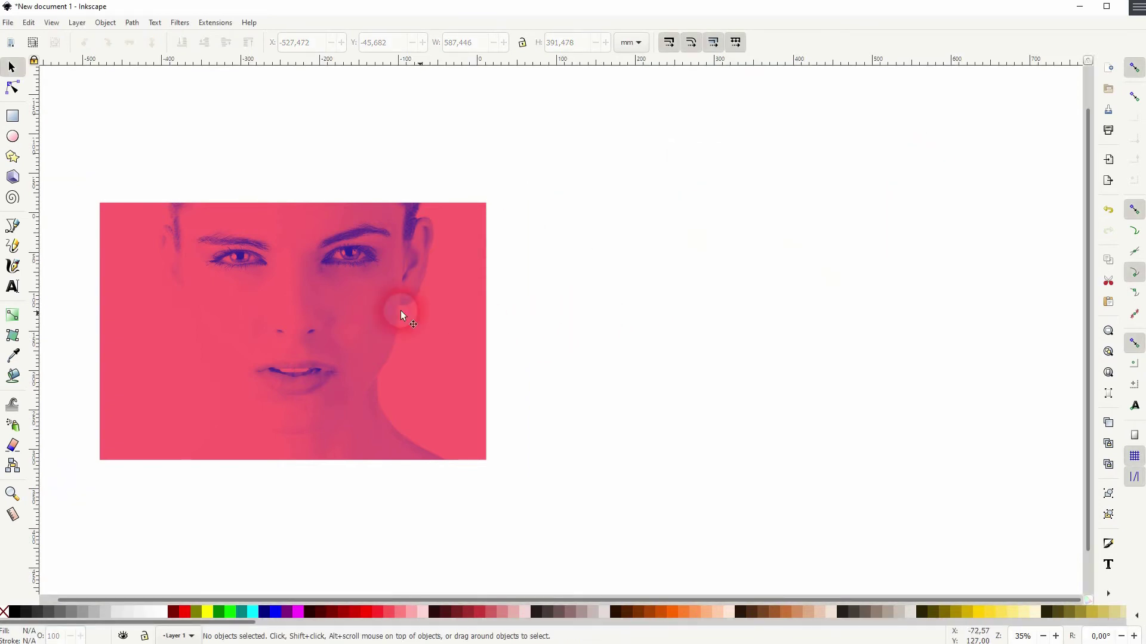
Embed the dark portrait, enlarge it to 385.827 × 336.393 mm, and place it right of the pink portrait
drag(400, 310, 418, 246)
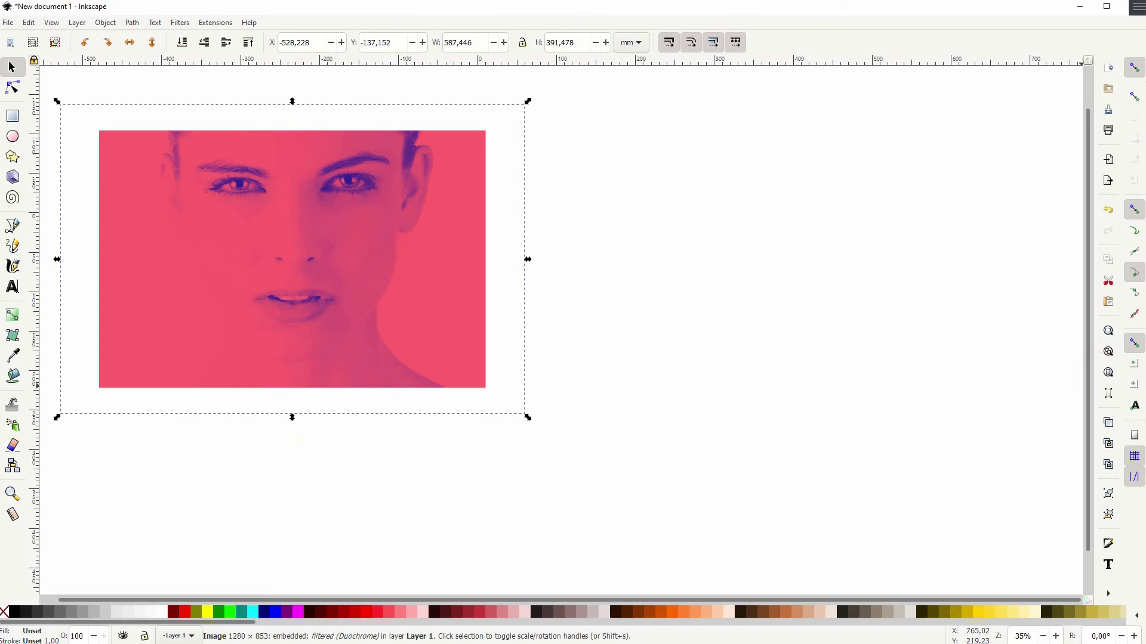
drag(1145, 346, 767, 348)
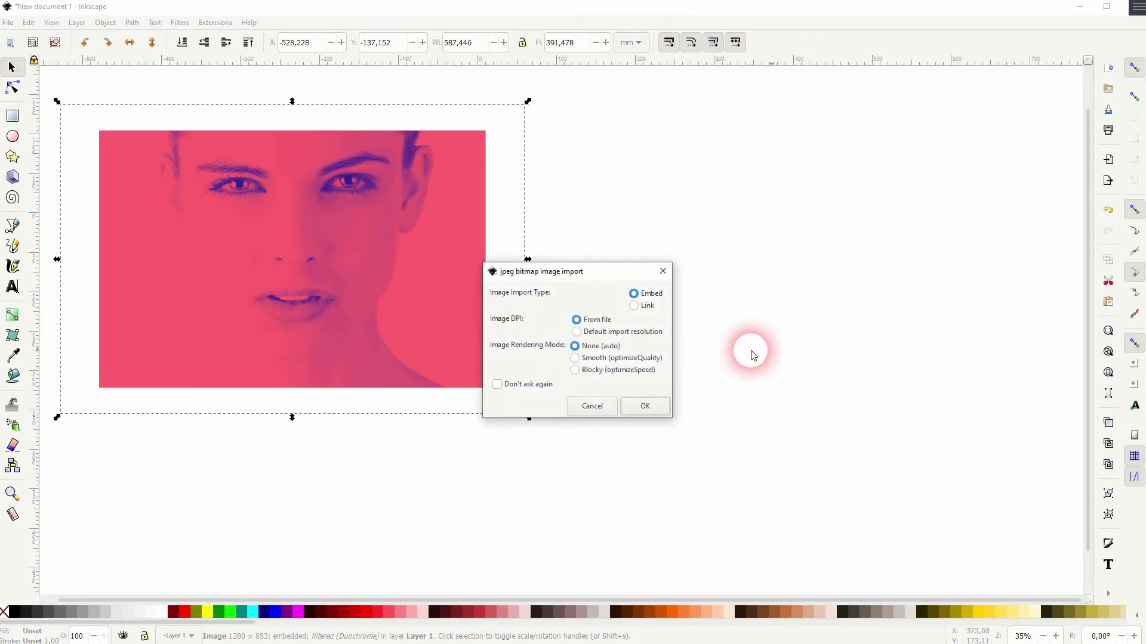
click(667, 406)
drag(726, 310, 267, 123)
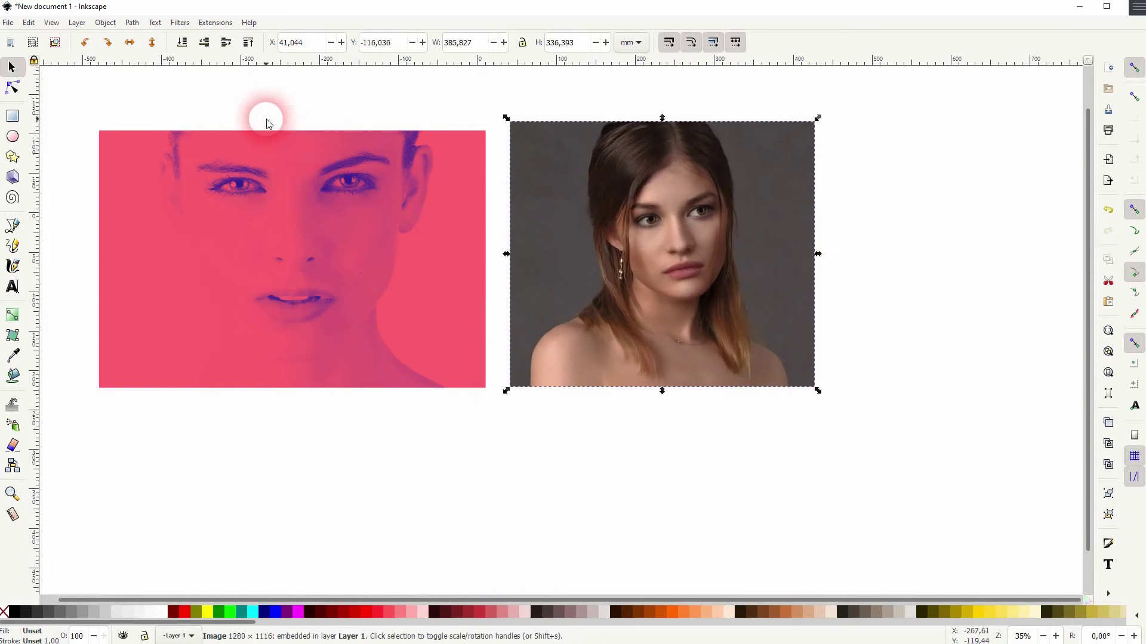
drag(654, 238, 754, 312)
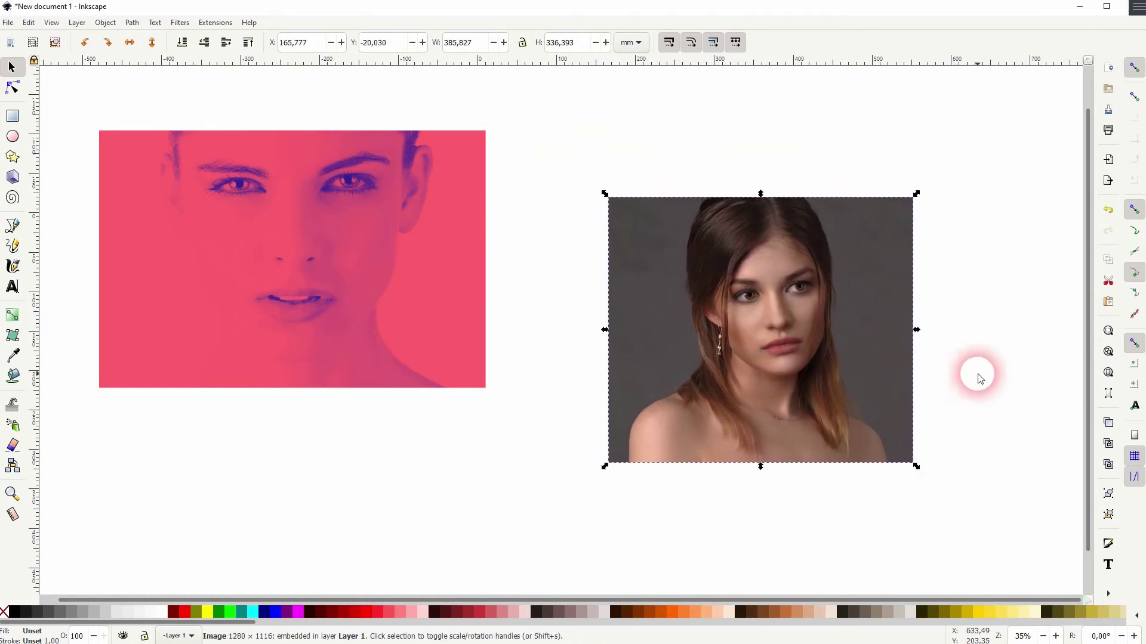
click(547, 305)
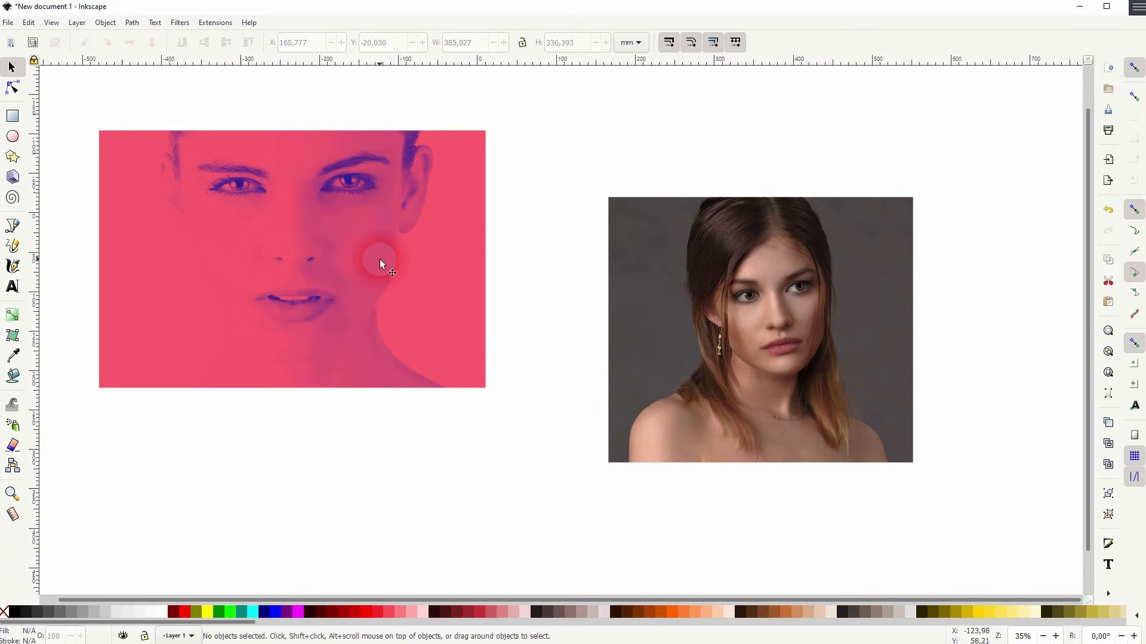
drag(353, 261, 353, 235)
Paste the original greyscale portrait and snap it directly under the pink version
key(ctrl+v)
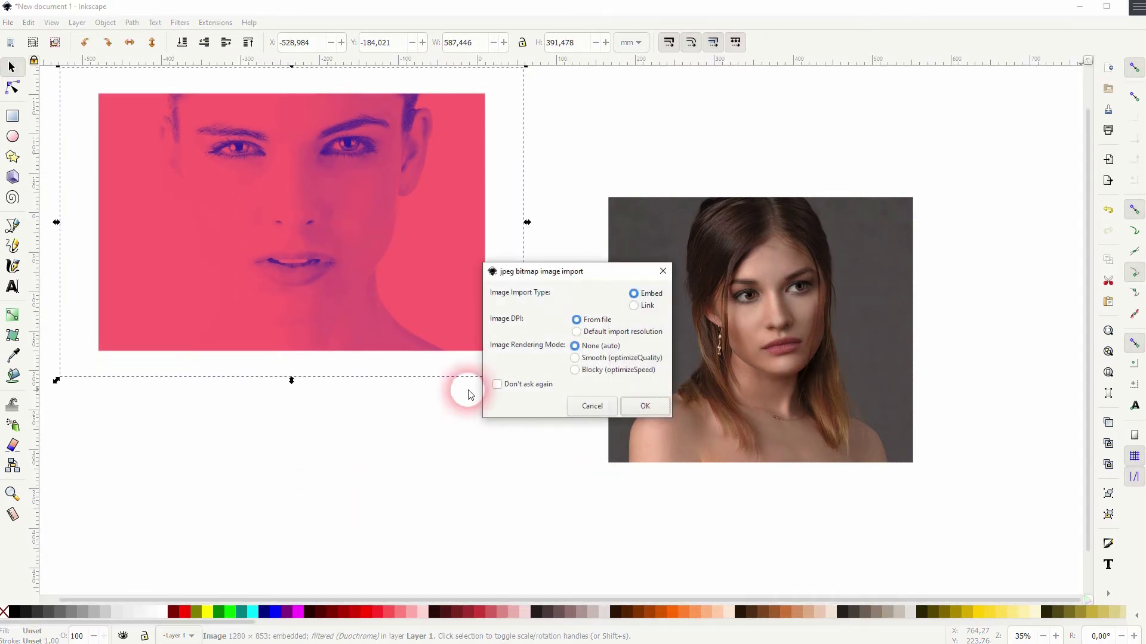
click(628, 409)
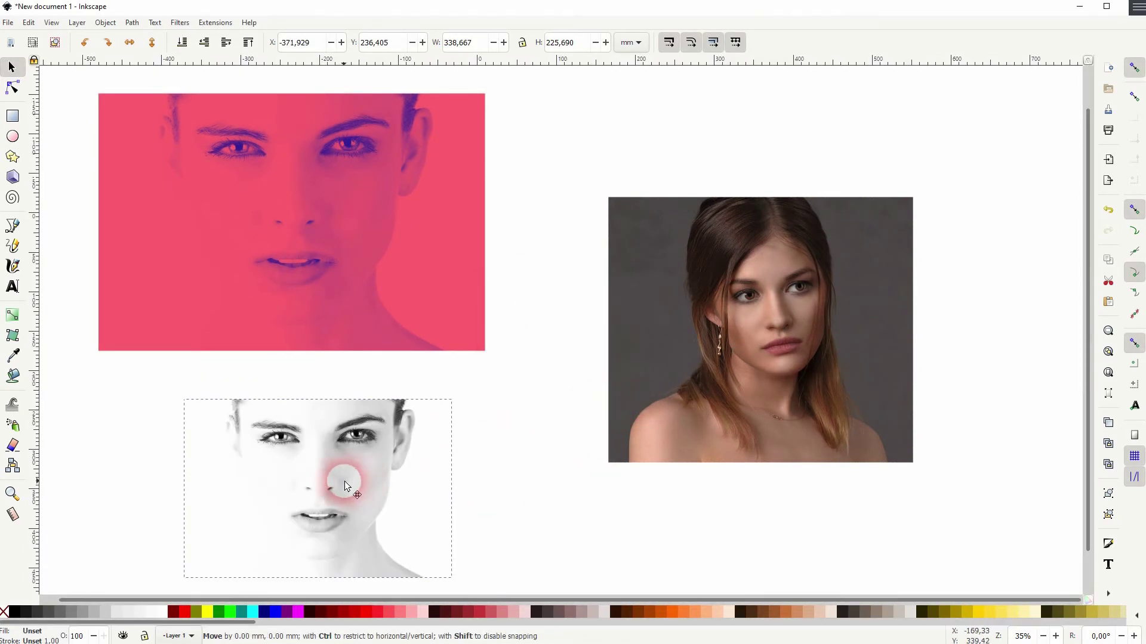
drag(345, 481, 260, 435)
key(space)
drag(563, 287, 559, 320)
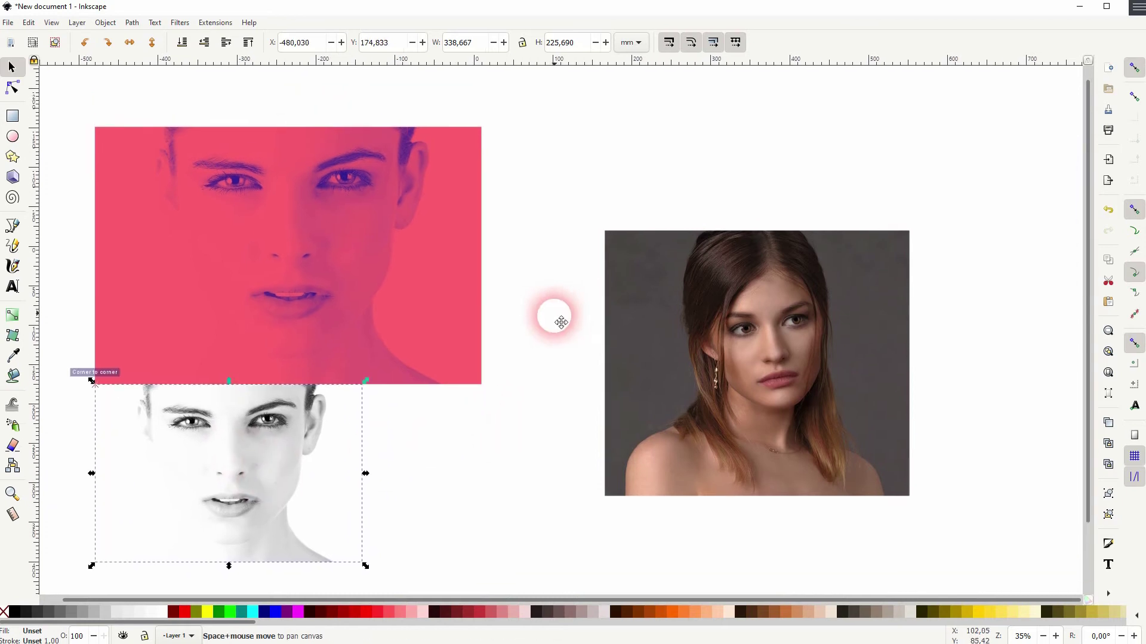
Duplicate the dark portrait, placing the copy above the original with a gap between them
drag(739, 345, 718, 414)
right_click(717, 414)
click(763, 486)
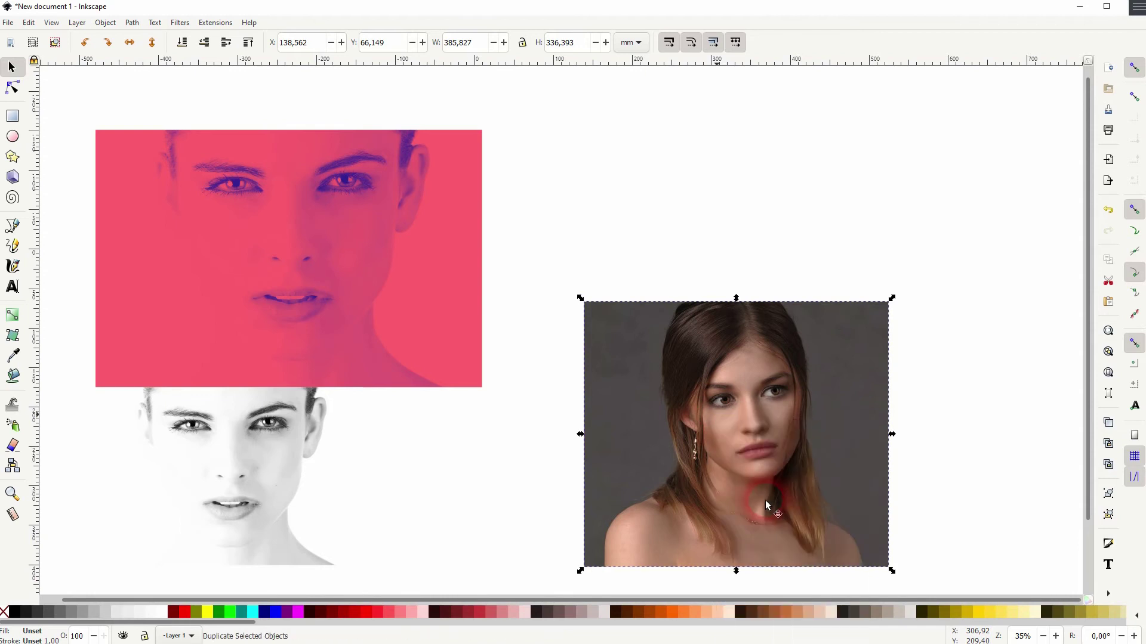
drag(742, 467, 743, 223)
ctrl+scroll(772, 316, down, 1)
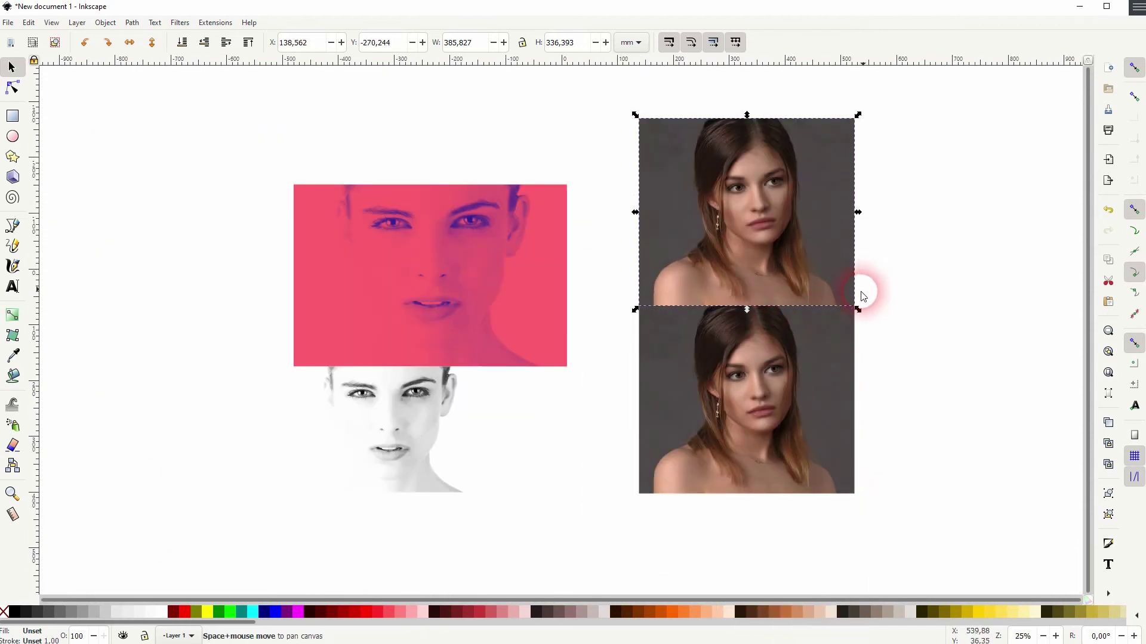
scroll(865, 289, up, 1)
scroll(864, 289, right, 2)
click(832, 382)
drag(761, 403, 765, 433)
click(721, 238)
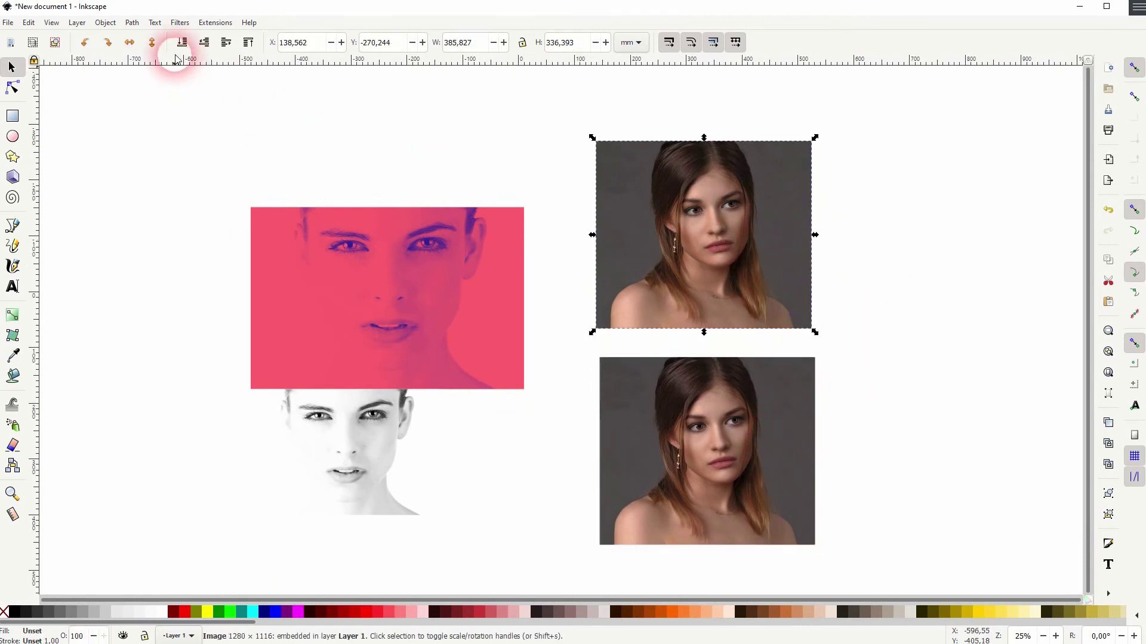
Open Duochrome on the upper dark portrait copy with live preview and show Color 1
click(179, 22)
mouse_move(226, 80)
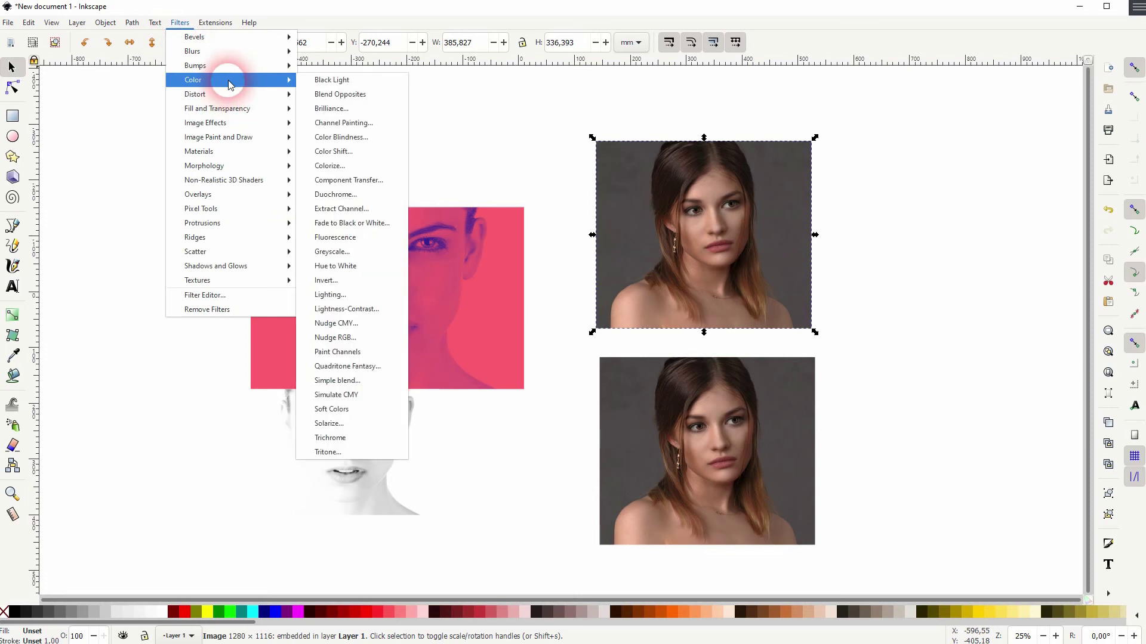
click(344, 195)
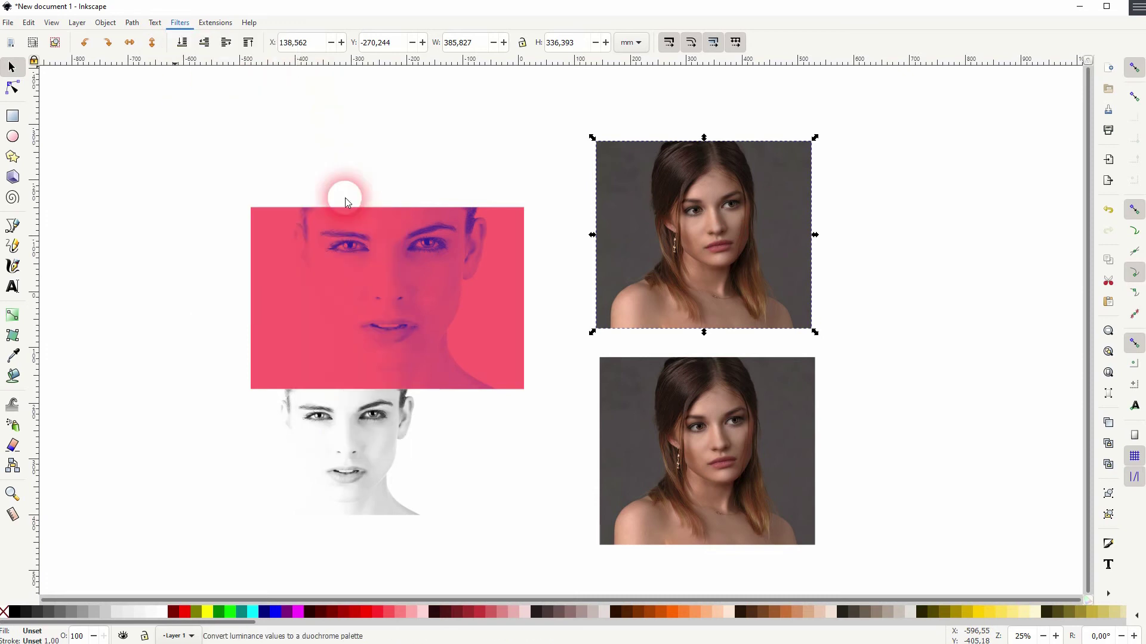
drag(575, 220, 974, 218)
click(887, 440)
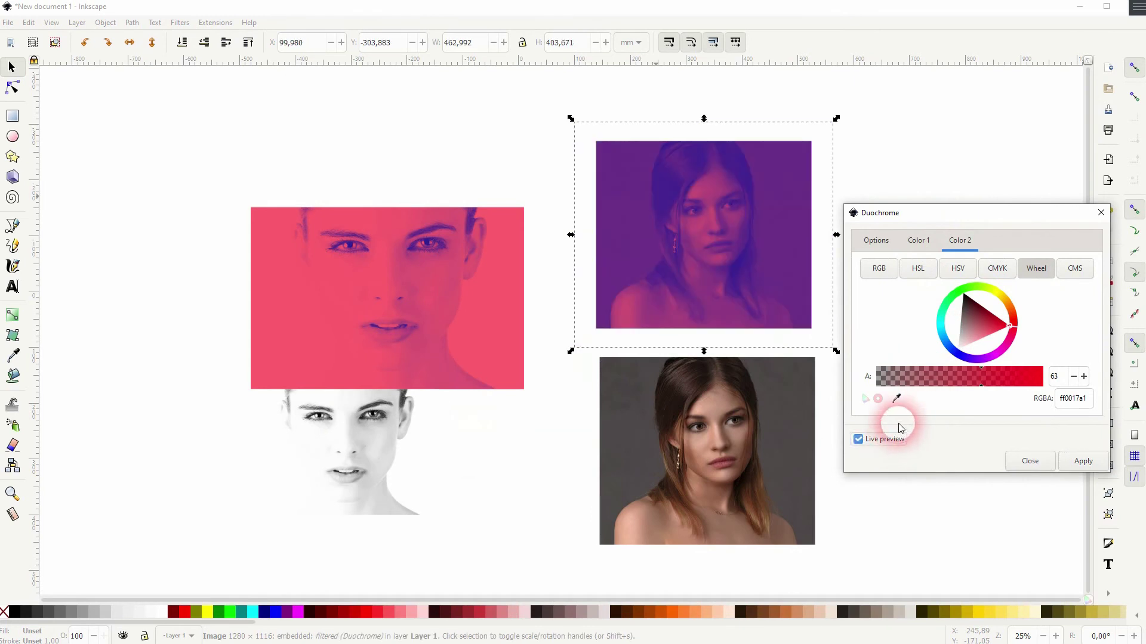
click(917, 241)
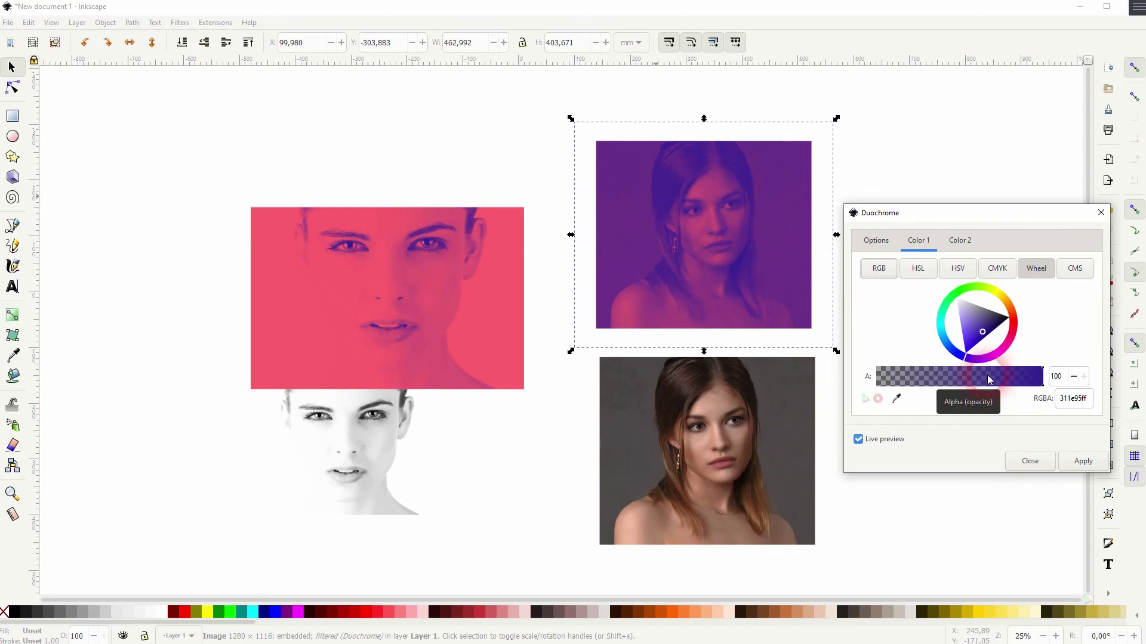
Tune the first colour to a deep violet, settling its opacity around 91
click(1015, 380)
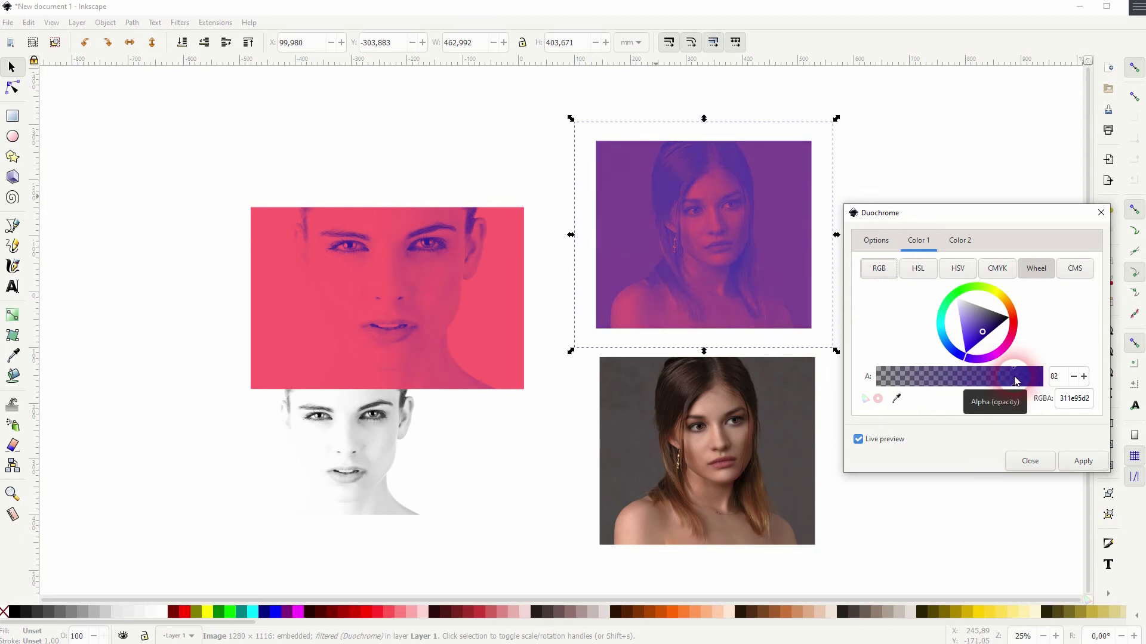
drag(1015, 380, 1033, 380)
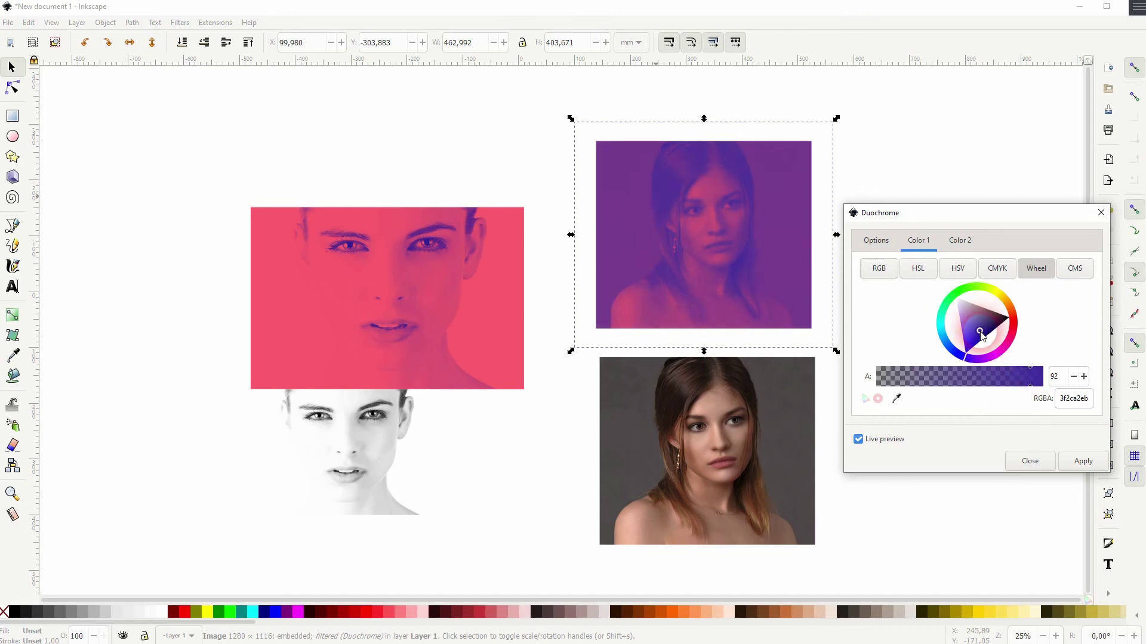
click(1035, 381)
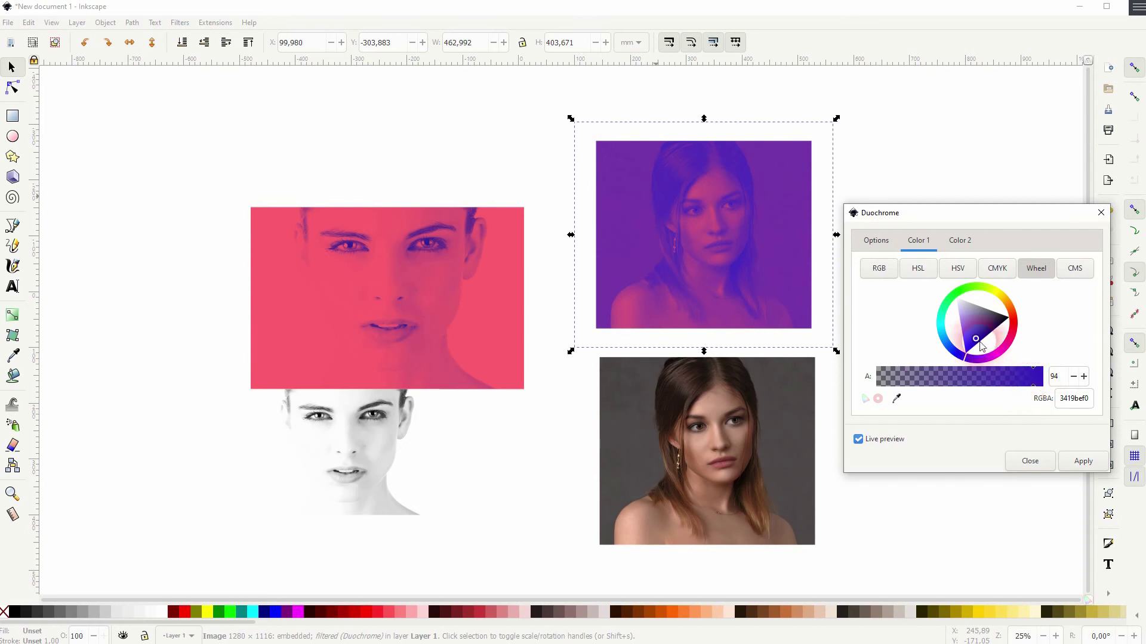
drag(976, 345, 965, 354)
click(1036, 387)
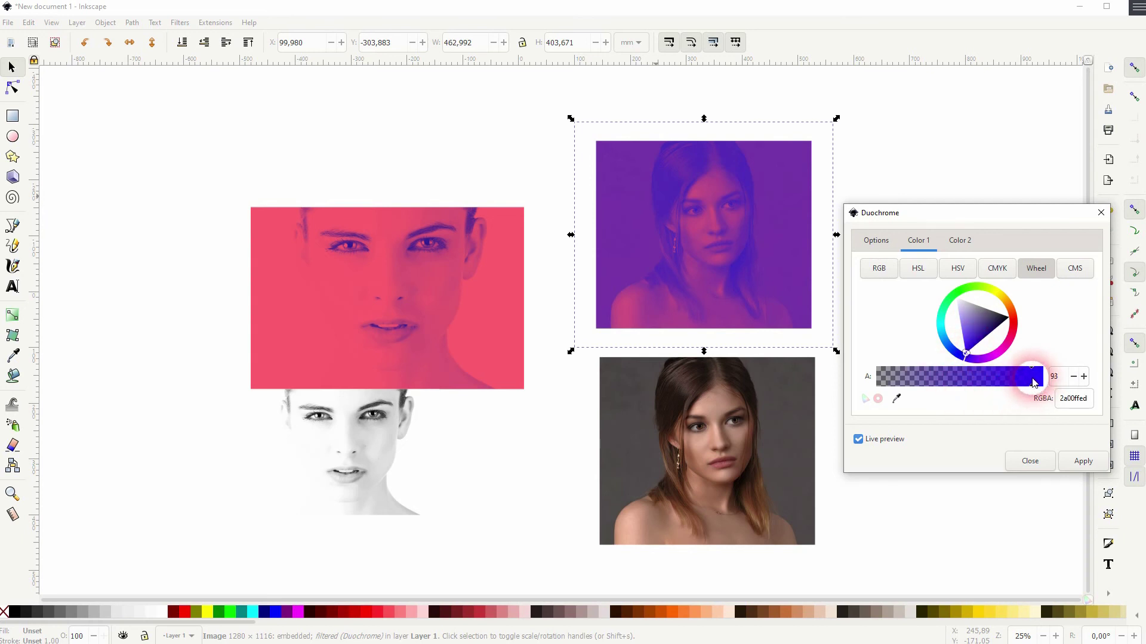
drag(1034, 382, 1039, 383)
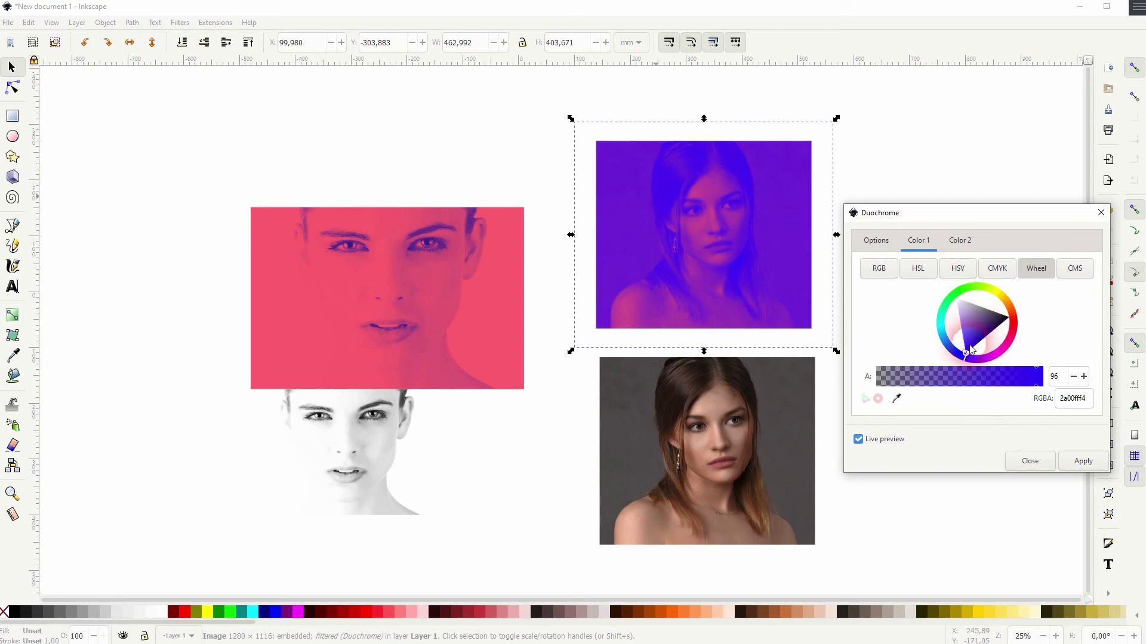
mouse_move(969, 348)
mouse_down()
mouse_move(982, 335)
mouse_move(990, 343)
mouse_up()
click(1036, 382)
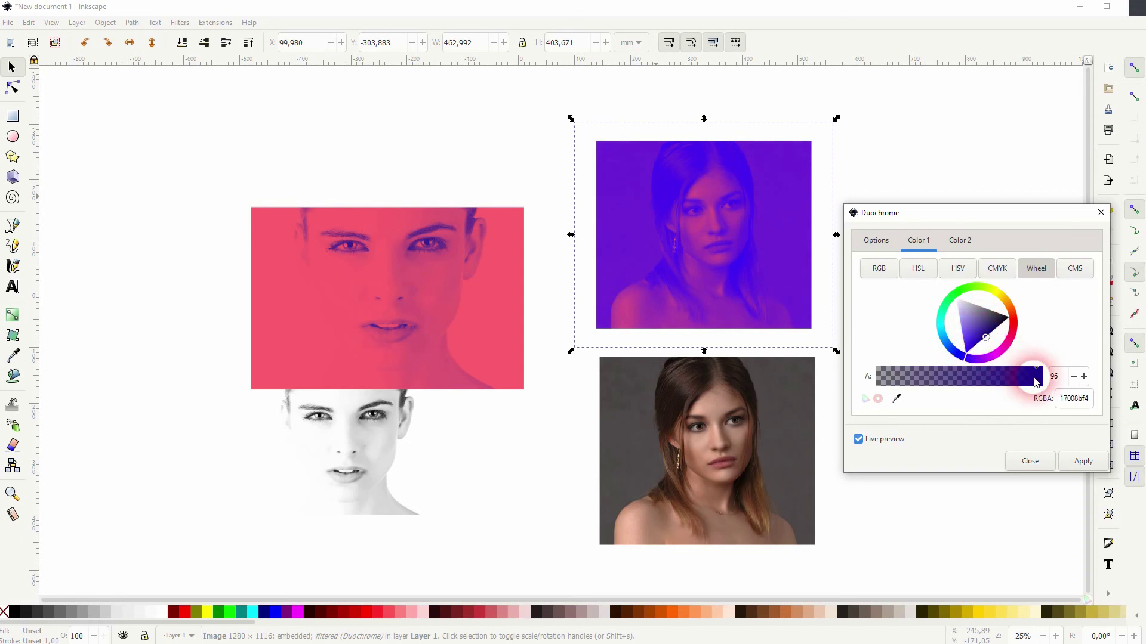
drag(1031, 382, 1069, 355)
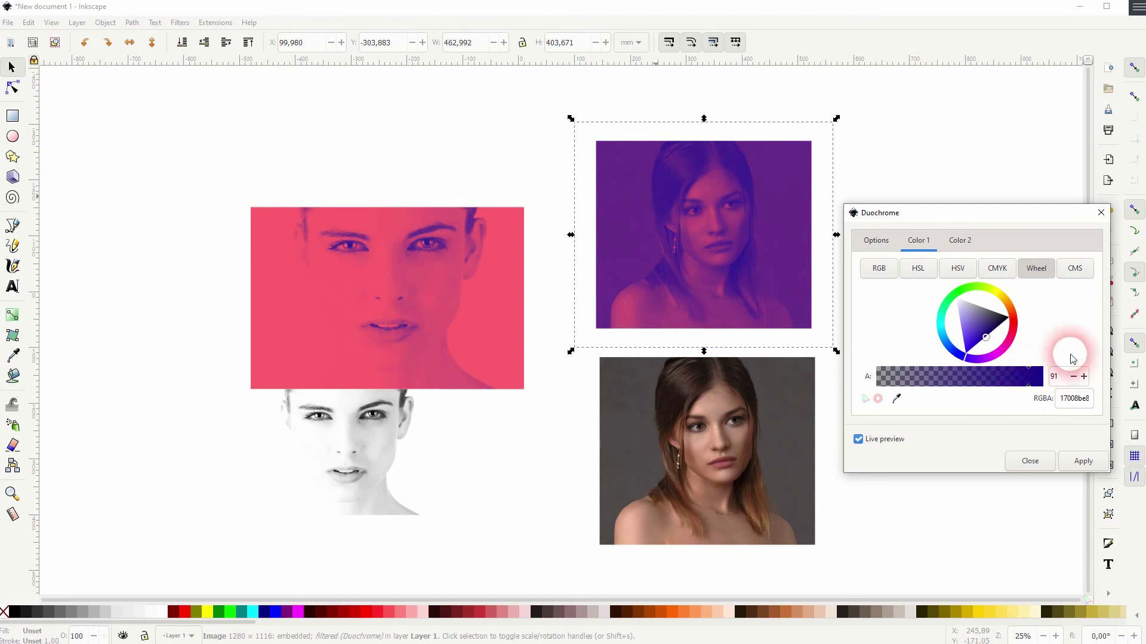
click(957, 239)
Set the second colour to red ff0017bb at alpha 73, apply the Duochrome, and close it
click(1015, 324)
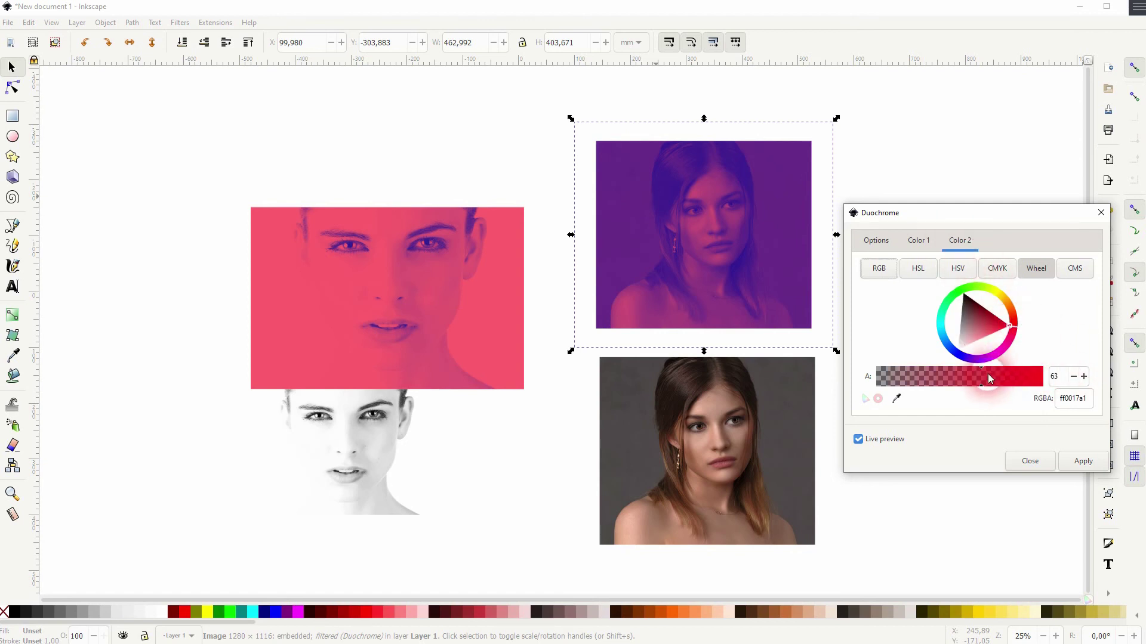
drag(988, 378, 1000, 383)
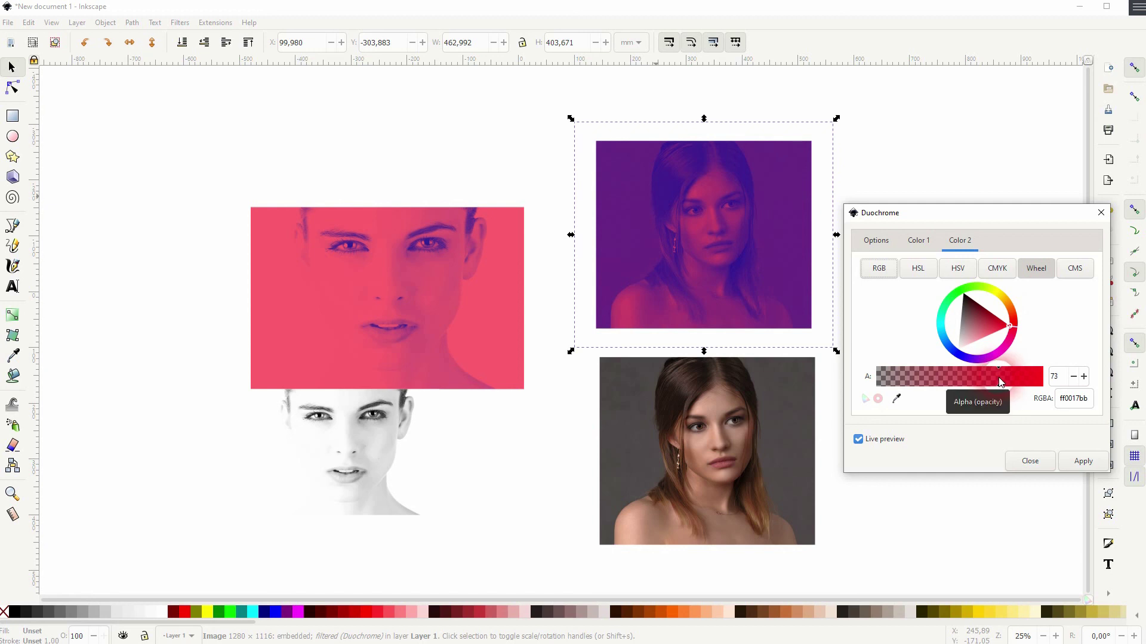
click(1087, 460)
click(1101, 212)
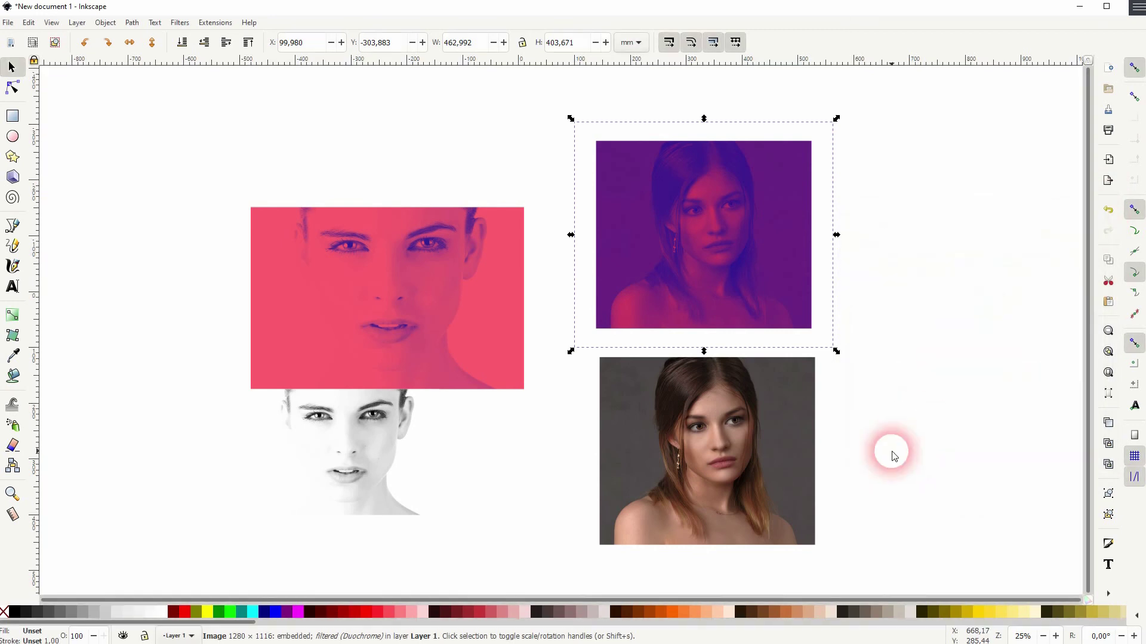
Move the greyscale portrait slightly lower, away from the pink version
click(893, 457)
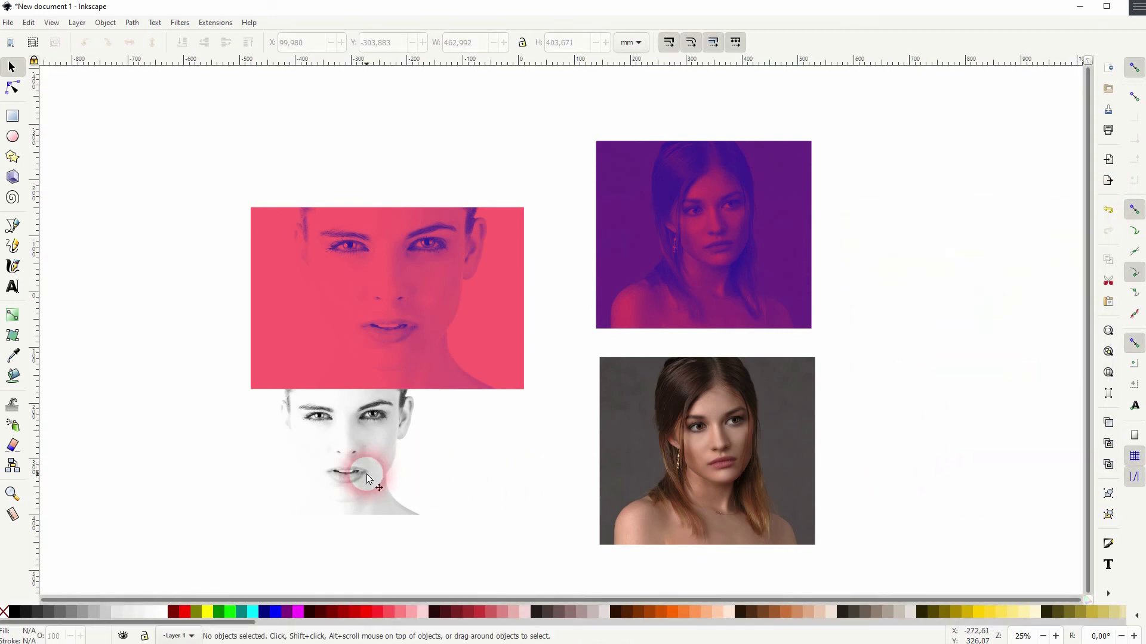
drag(367, 474, 420, 521)
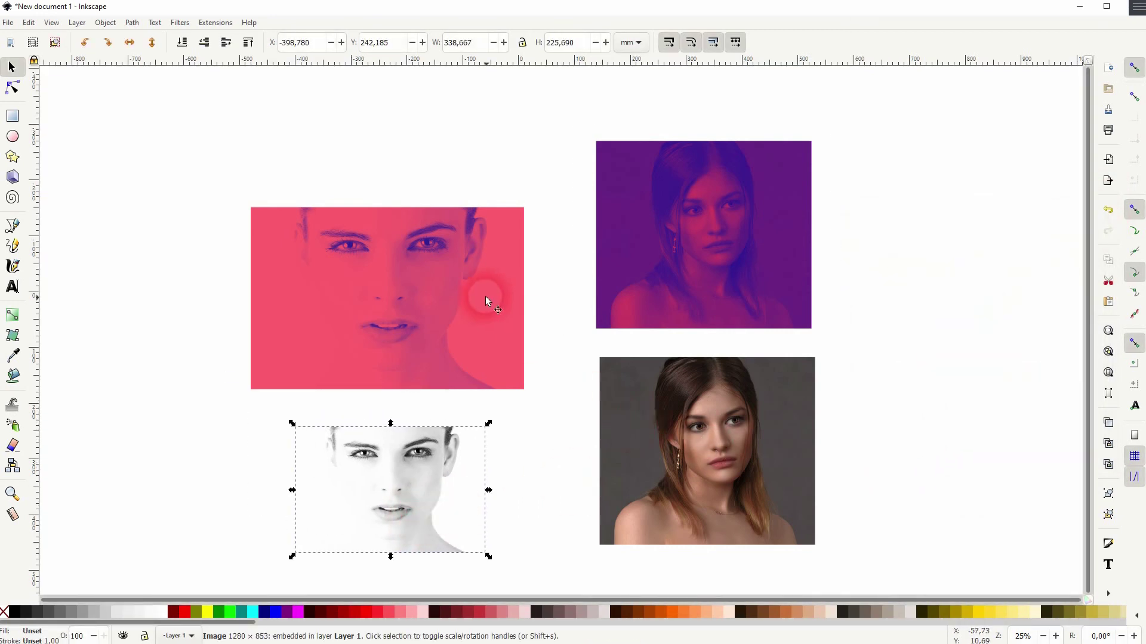
click(953, 368)
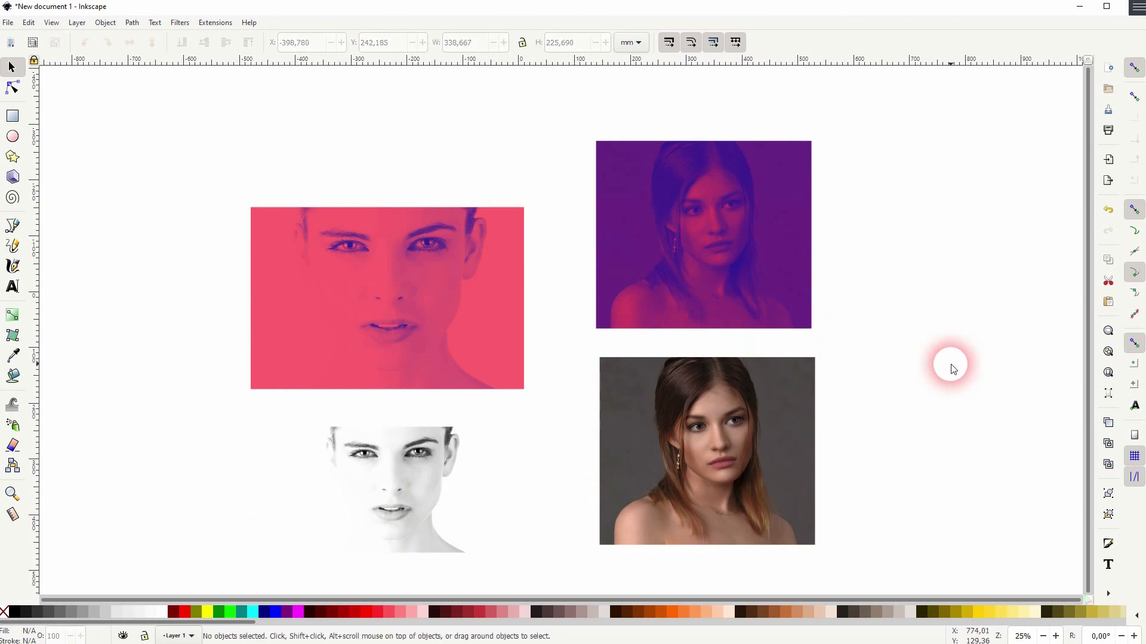